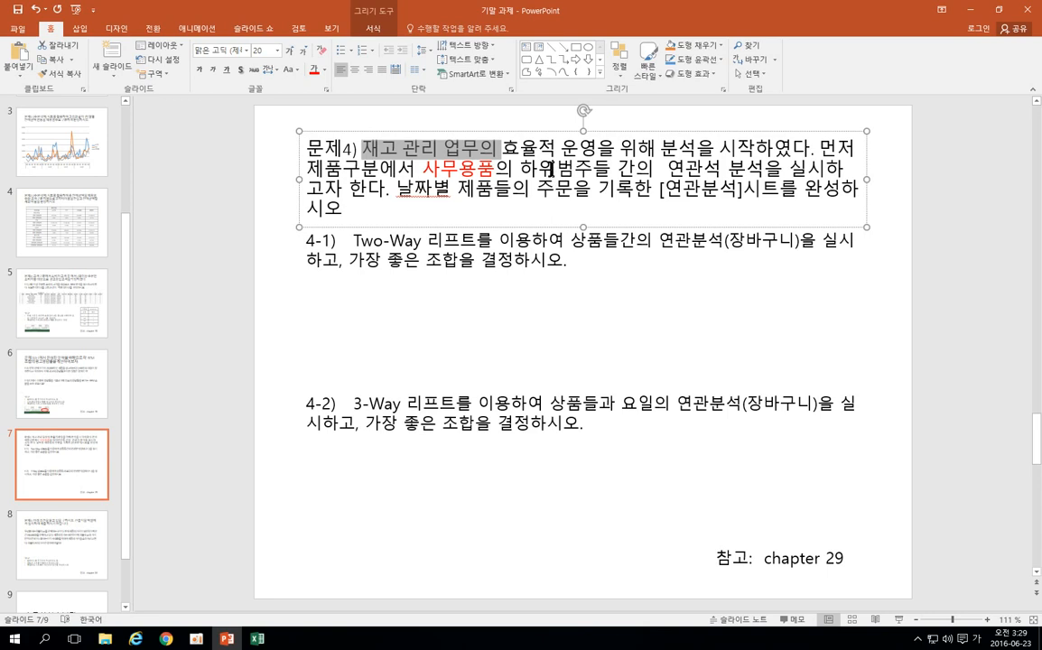
Read problem 4 on the slide, covering the 사무용품 subcategory association analysis, the Two-Way lift task 4-1 and the 3-Way lift task 4-2
left_click(548, 167)
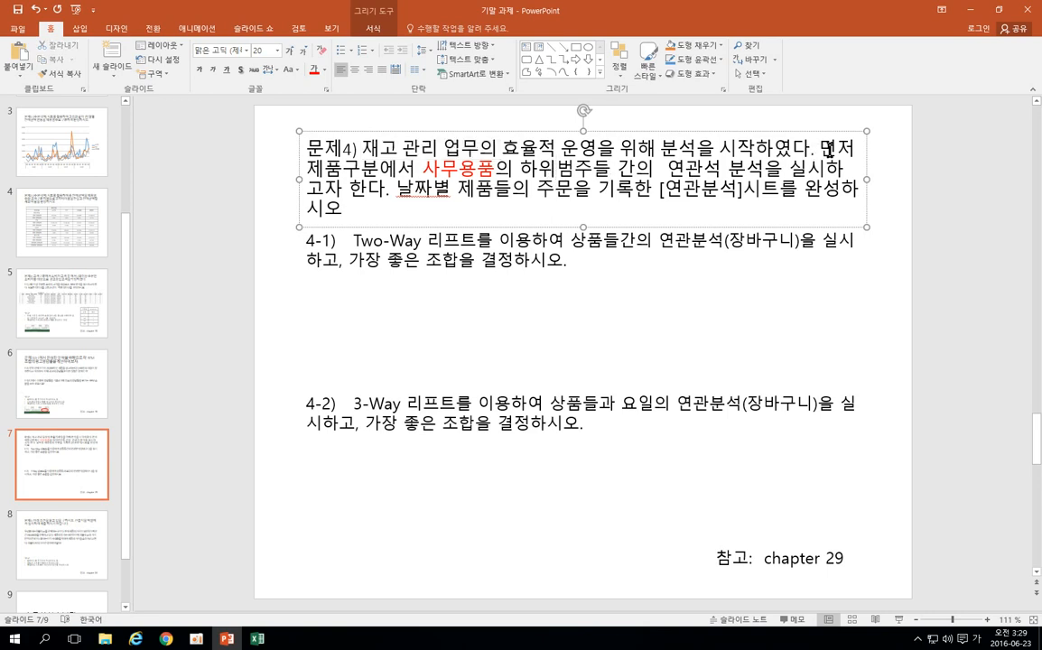
left_click_drag(818, 146, 856, 146)
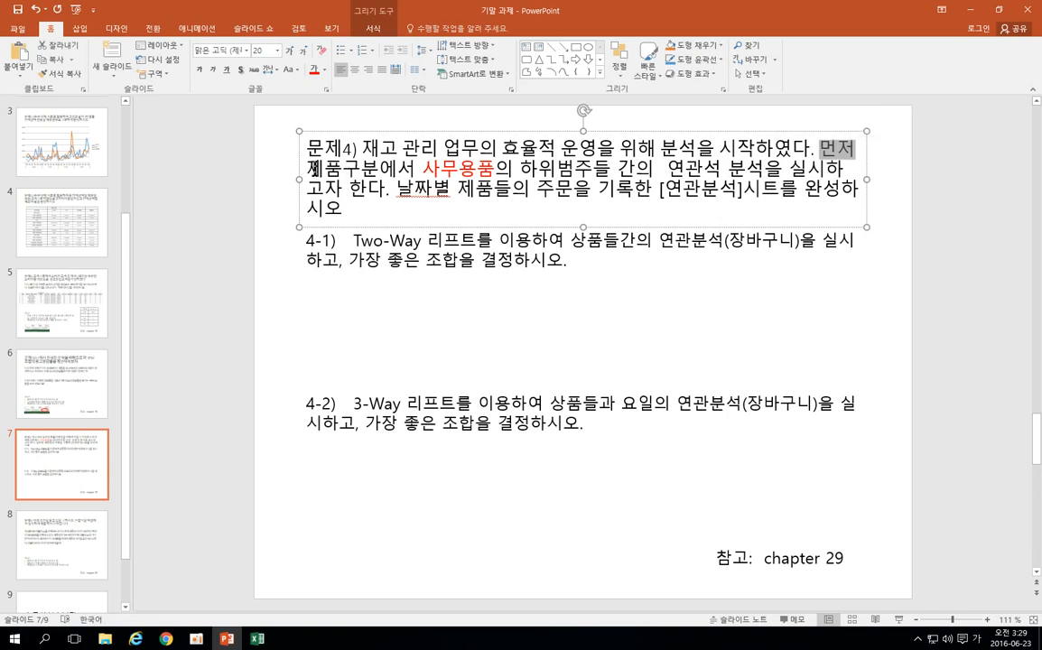
left_click_drag(306, 168, 490, 170)
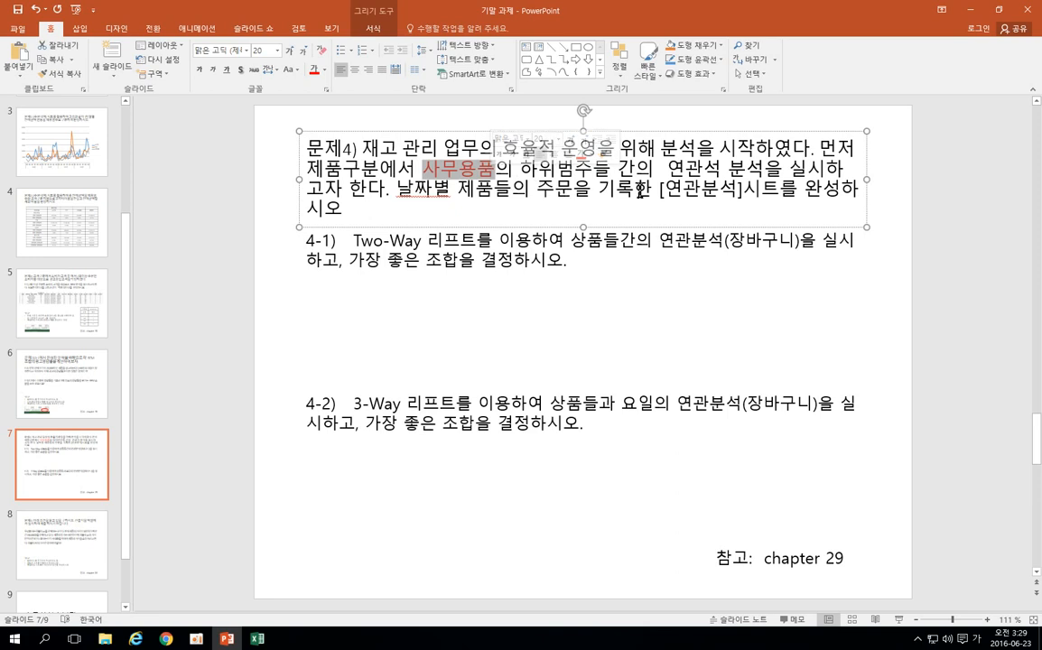
left_click_drag(668, 168, 721, 170)
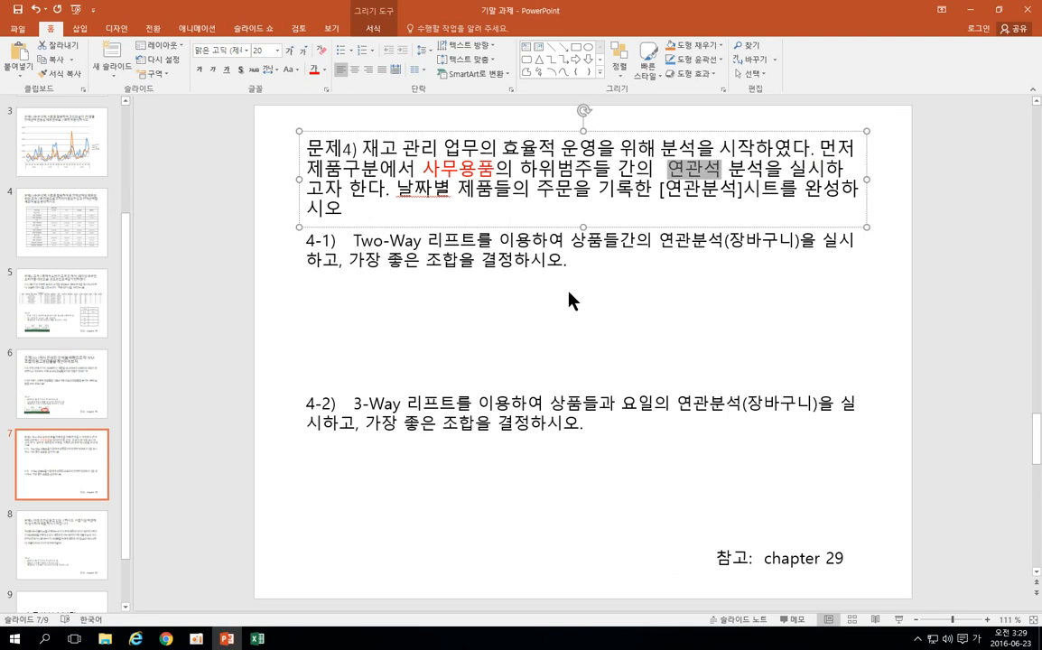
left_click(694, 217)
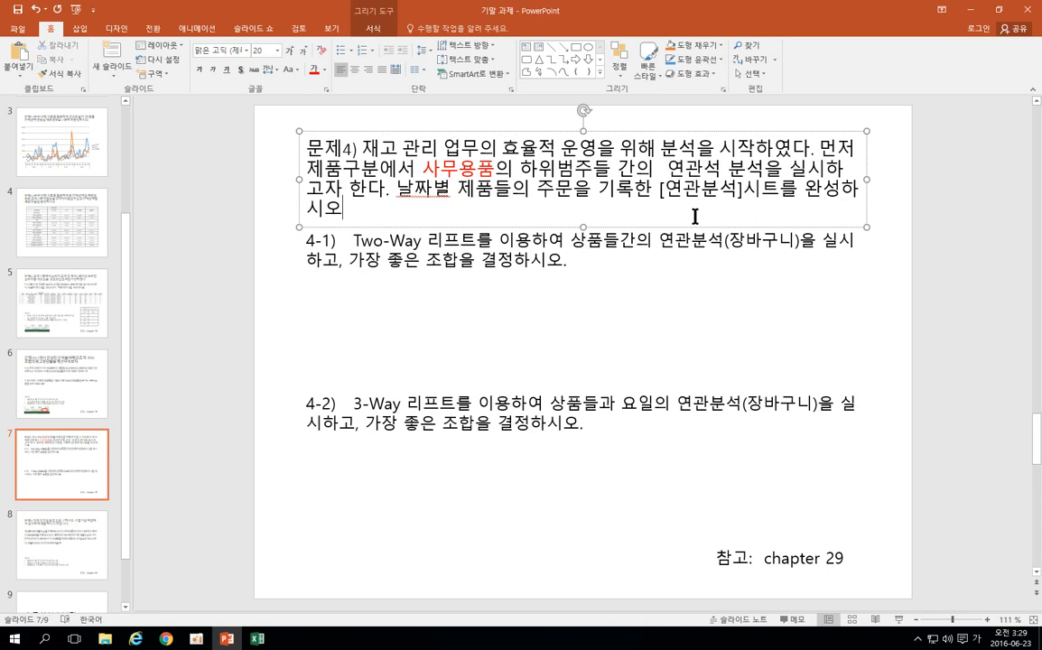
left_click_drag(352, 241, 420, 242)
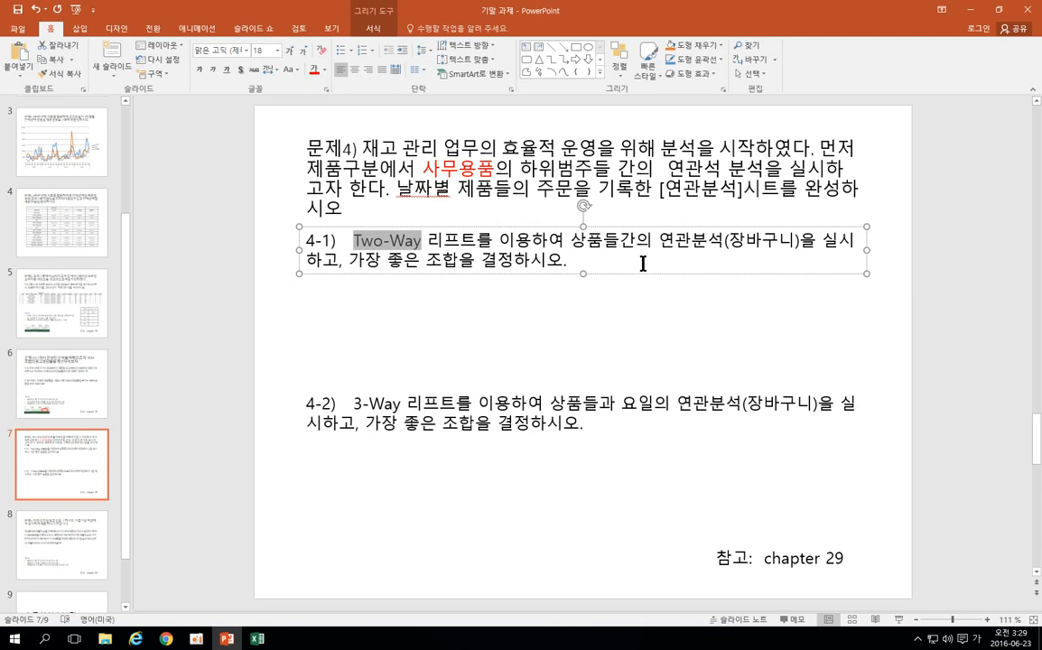
left_click(583, 259)
left_click_drag(352, 408, 397, 408)
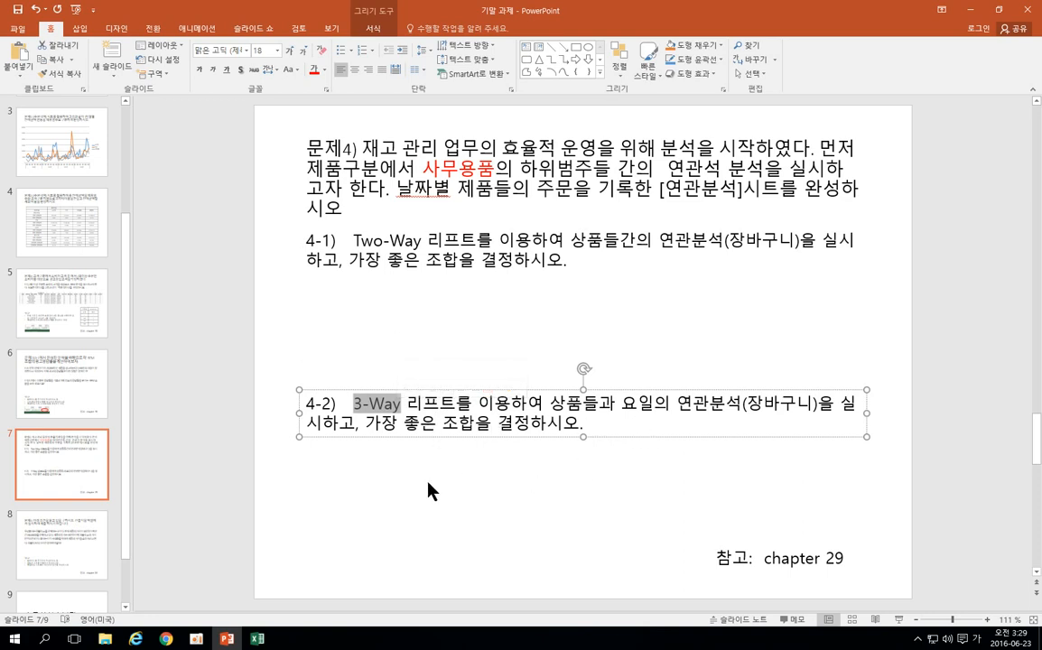
left_click(424, 337)
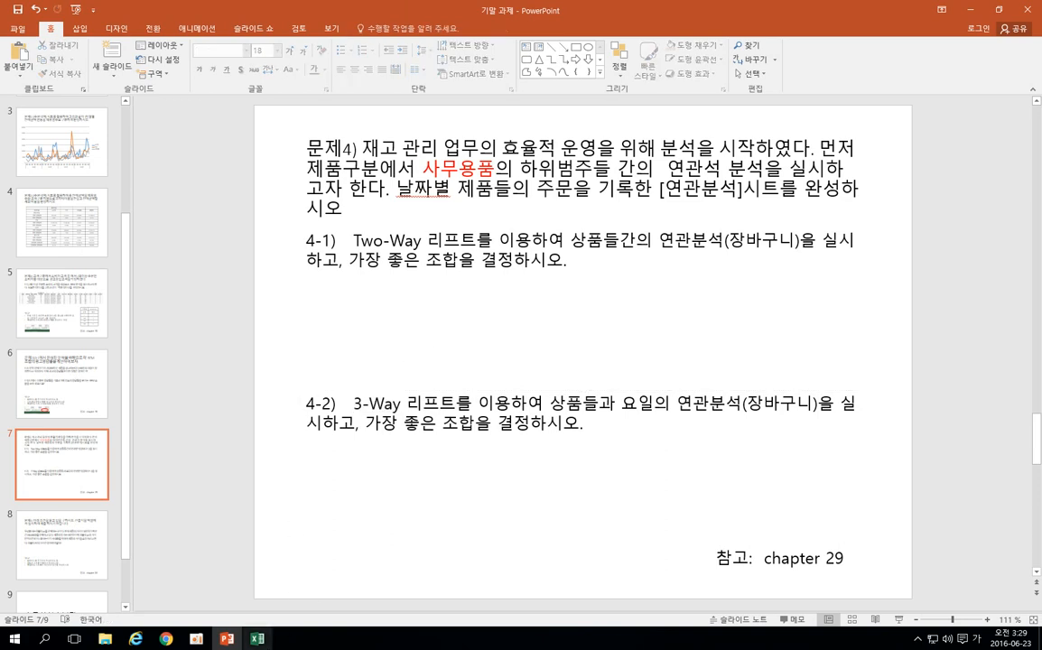
Switch to the 슈퍼슈퍼스토어 workbook in Excel and add 주문 ID as the row field of the empty pivot table on Sheet2
mouse_move(259, 638)
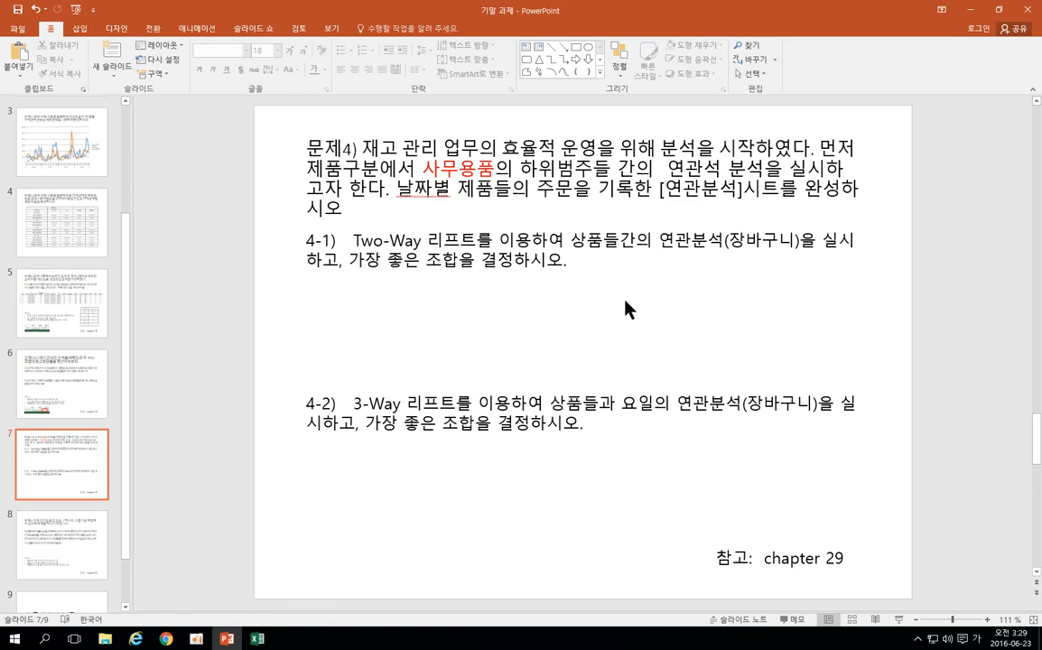
left_click(257, 640)
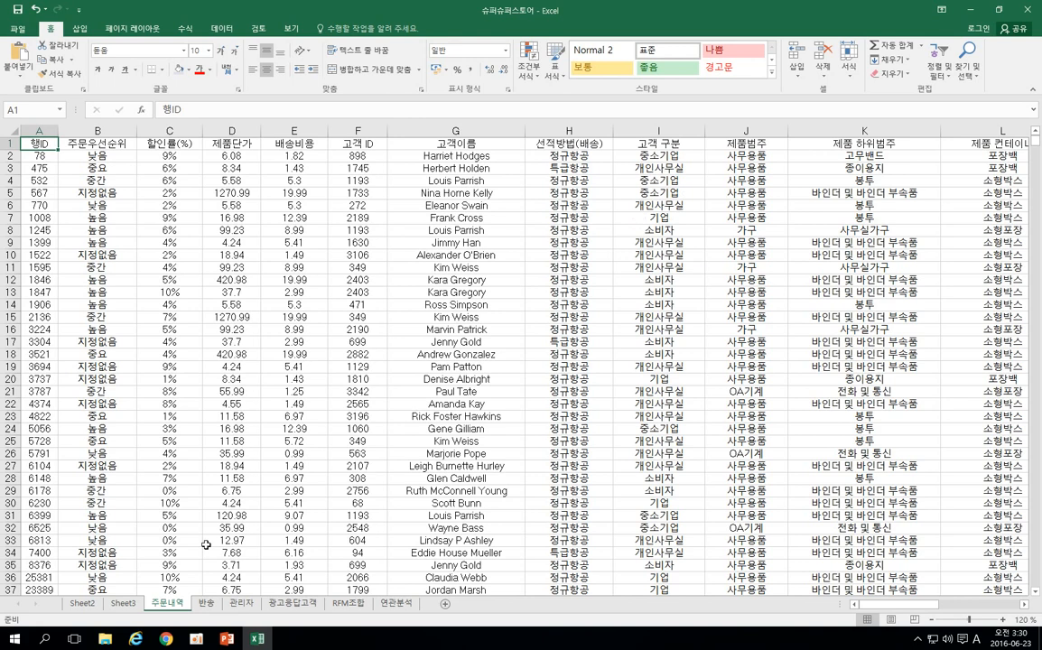
left_click(87, 603)
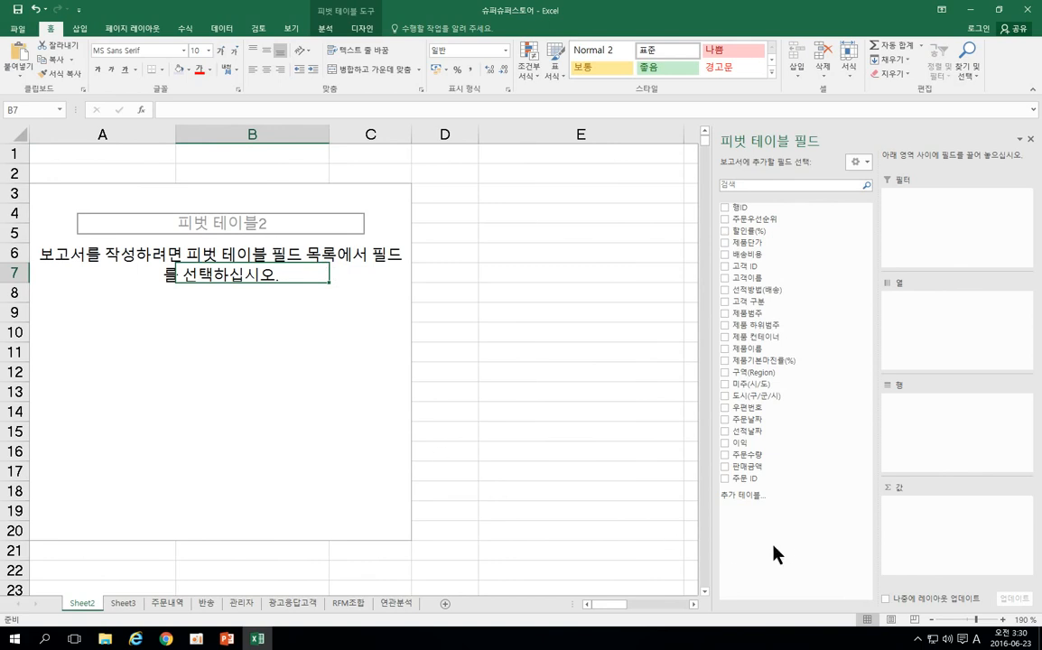
left_click_drag(765, 479, 923, 458)
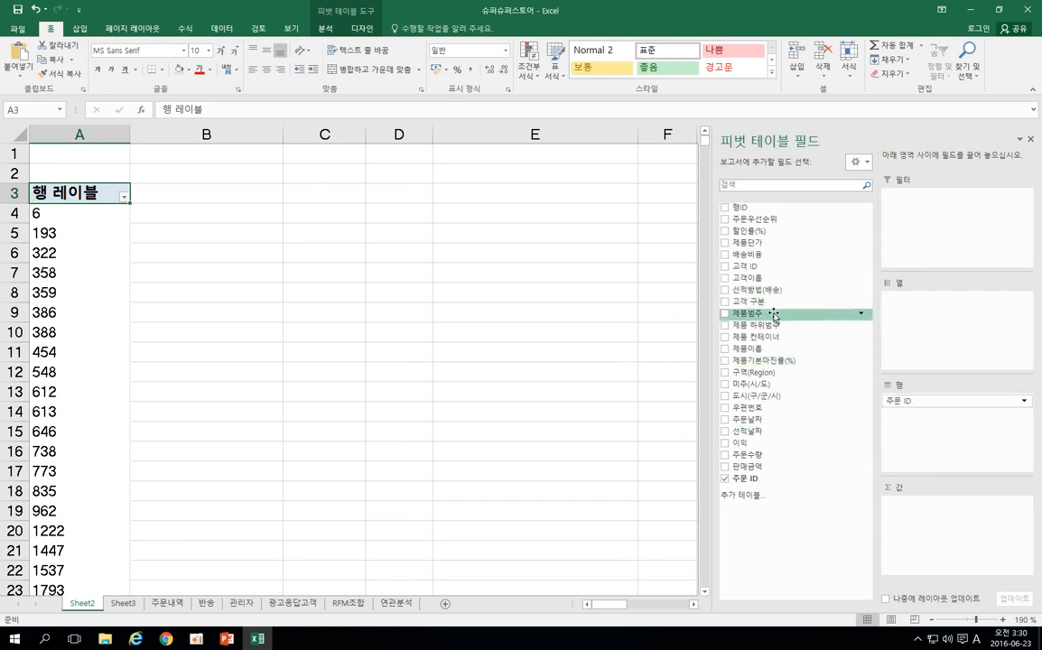
Filter the pivot table by 제품범주 to show only 사무용품, and place 제품 하위범주 in the columns
left_click_drag(773, 316, 900, 252)
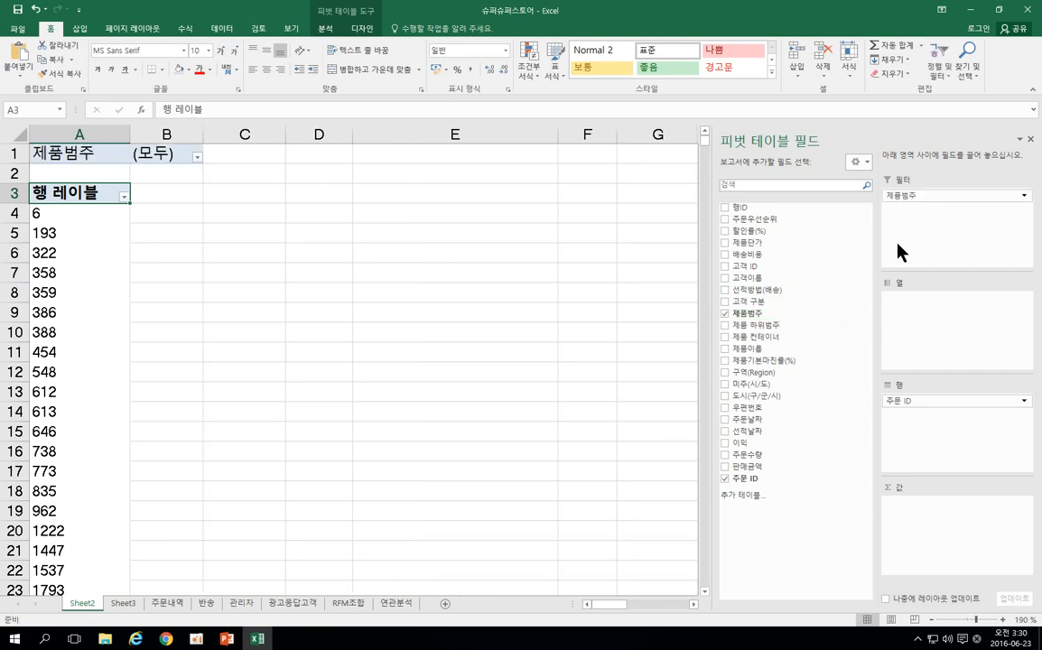
left_click(197, 158)
left_click(85, 221)
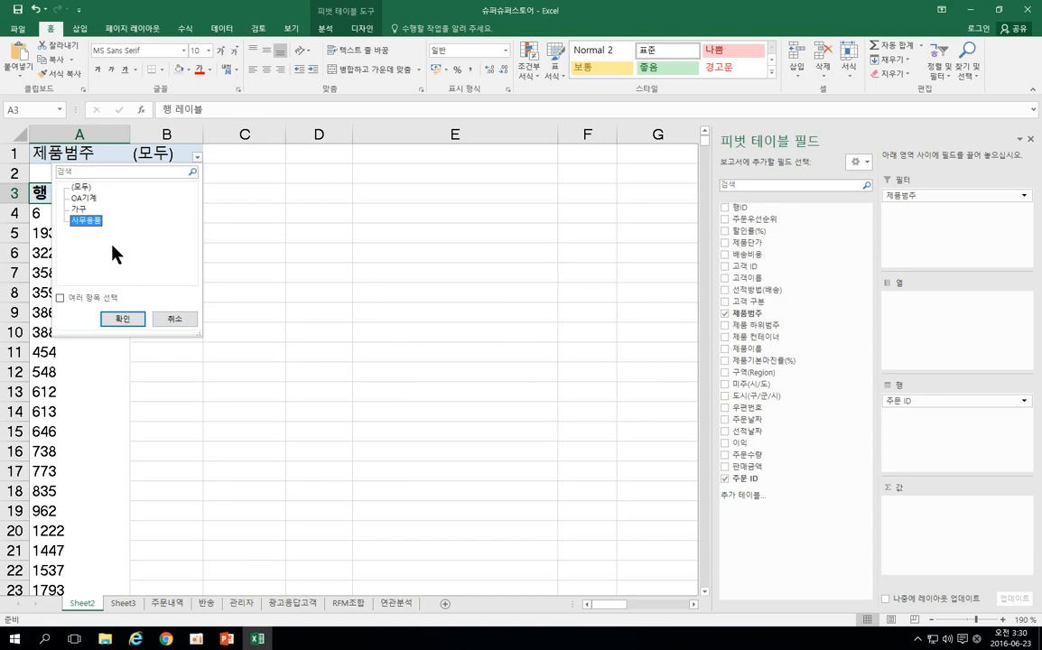
left_click(130, 320)
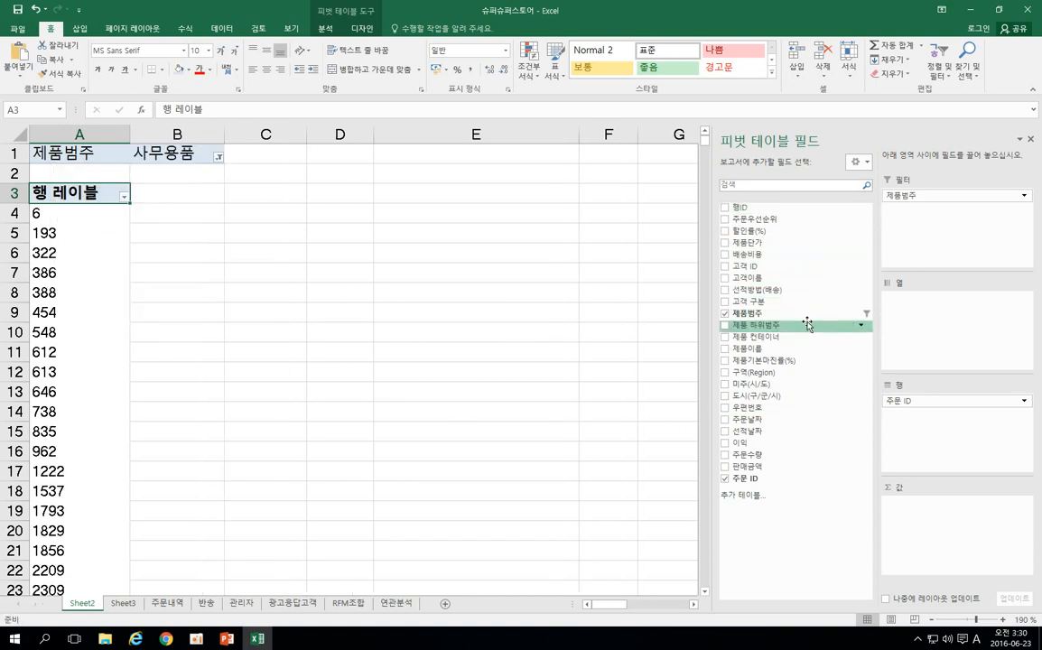
left_click_drag(799, 329, 948, 312)
mouse_move(601, 606)
left_mouse_down()
mouse_move(630, 618)
mouse_move(587, 618)
left_mouse_up()
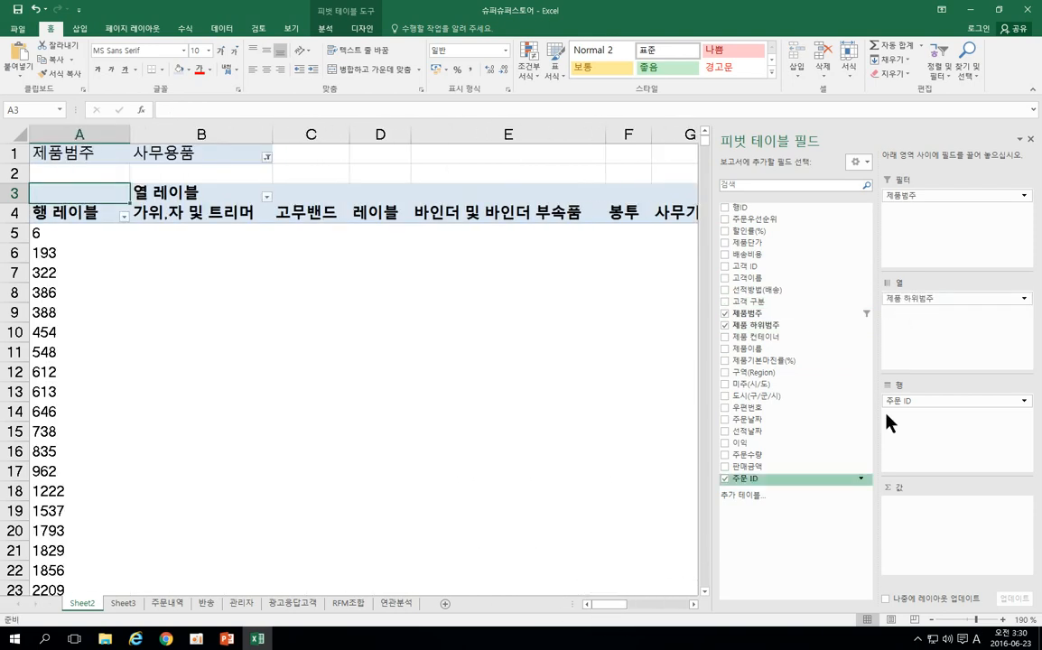
Temporarily list only 제품 하위범주 as row labels, and restore it to the columns with 주문 ID in the rows
left_click_drag(890, 400, 832, 413)
left_click_drag(858, 299, 902, 404)
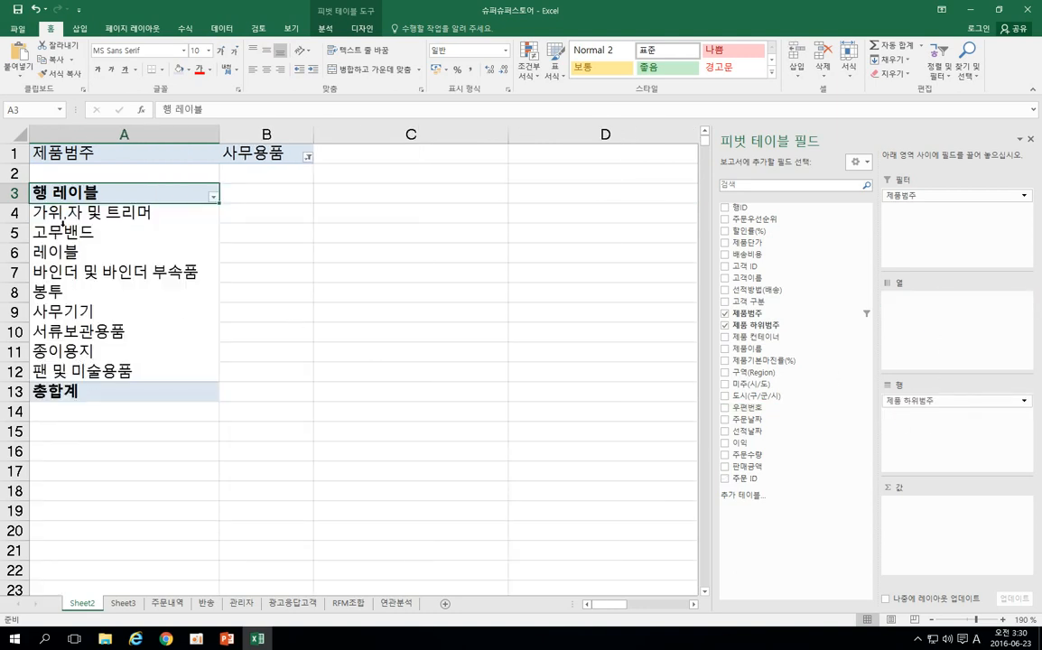
left_click_drag(921, 408, 928, 339)
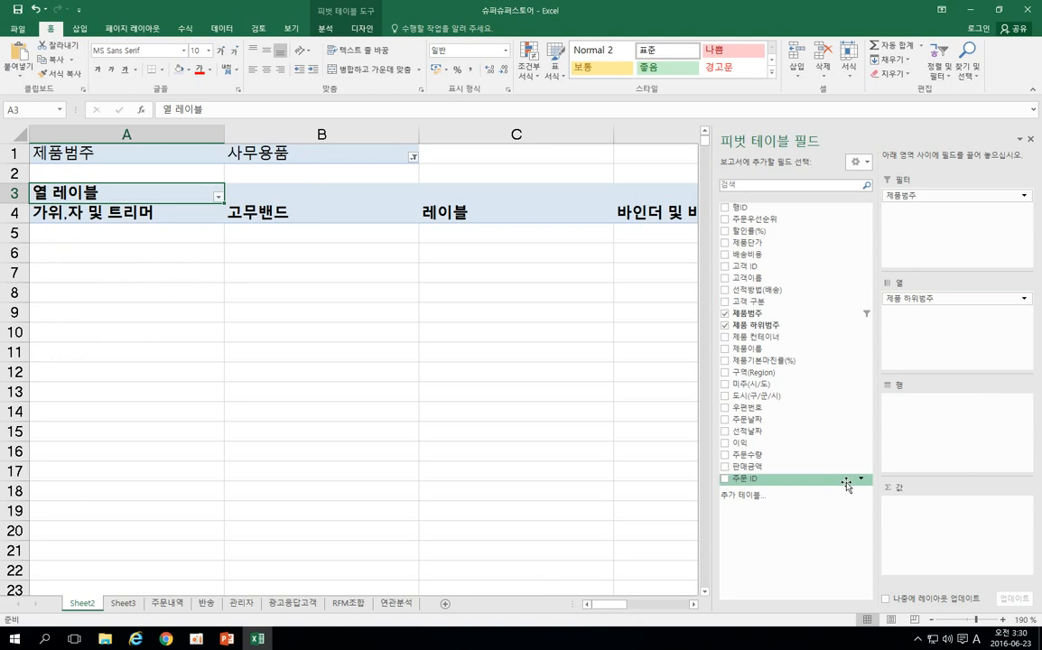
left_click_drag(845, 483, 917, 442)
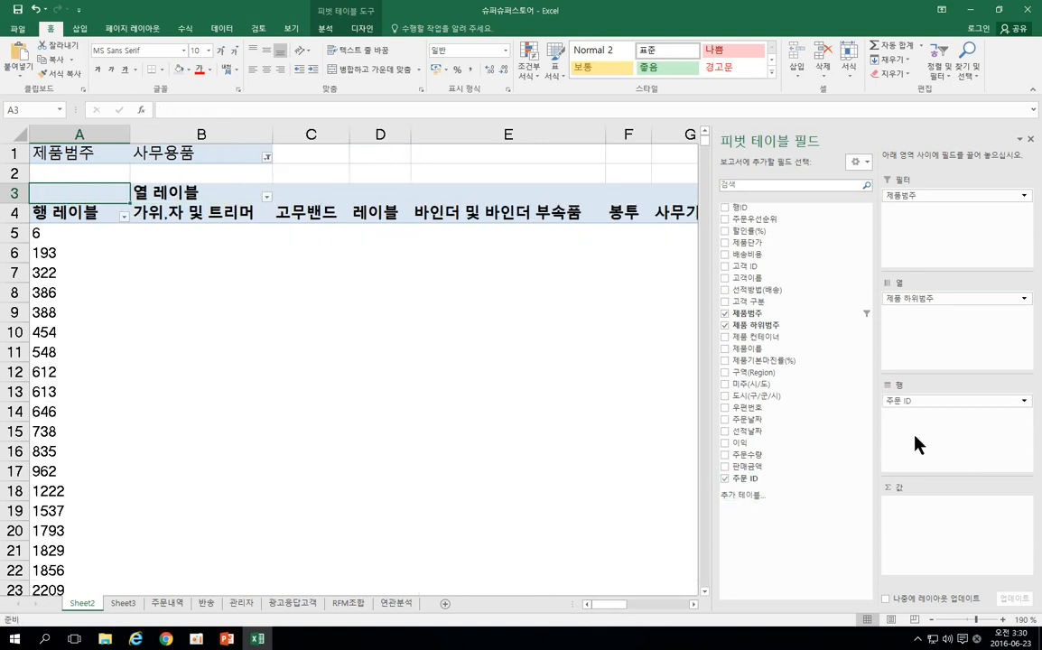
Add 주문 ID to the pivot table values and summarize it by count (개수) instead of sum
left_click(42, 232)
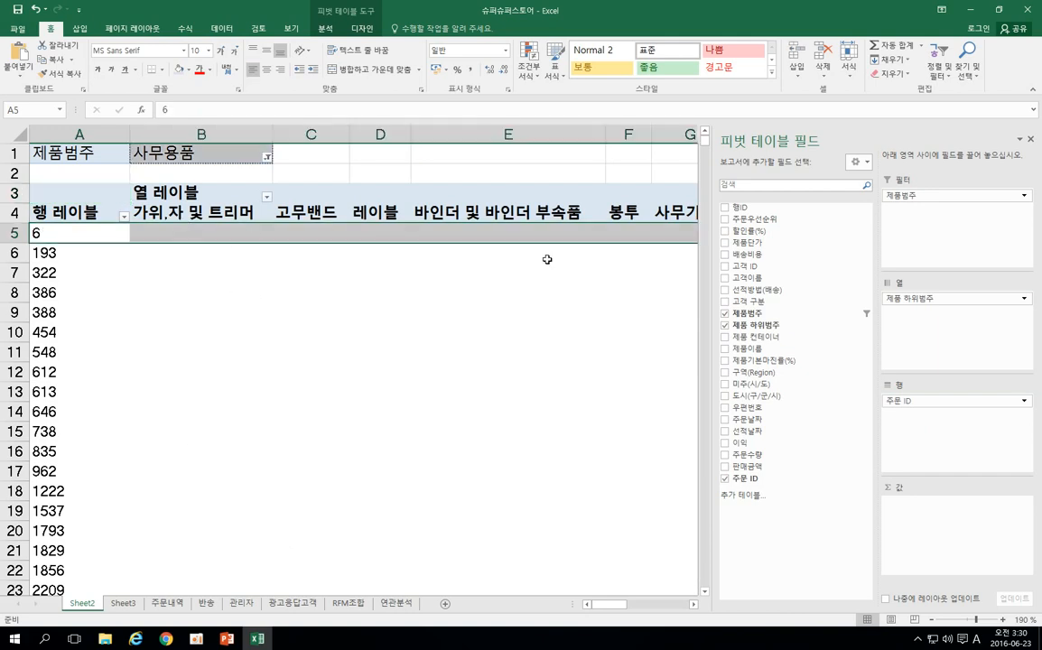
left_click(932, 620)
left_click(931, 620)
left_click(932, 620)
left_click(932, 621)
left_click(932, 620)
left_click(932, 620)
left_click(931, 620)
left_click(932, 621)
left_click(932, 621)
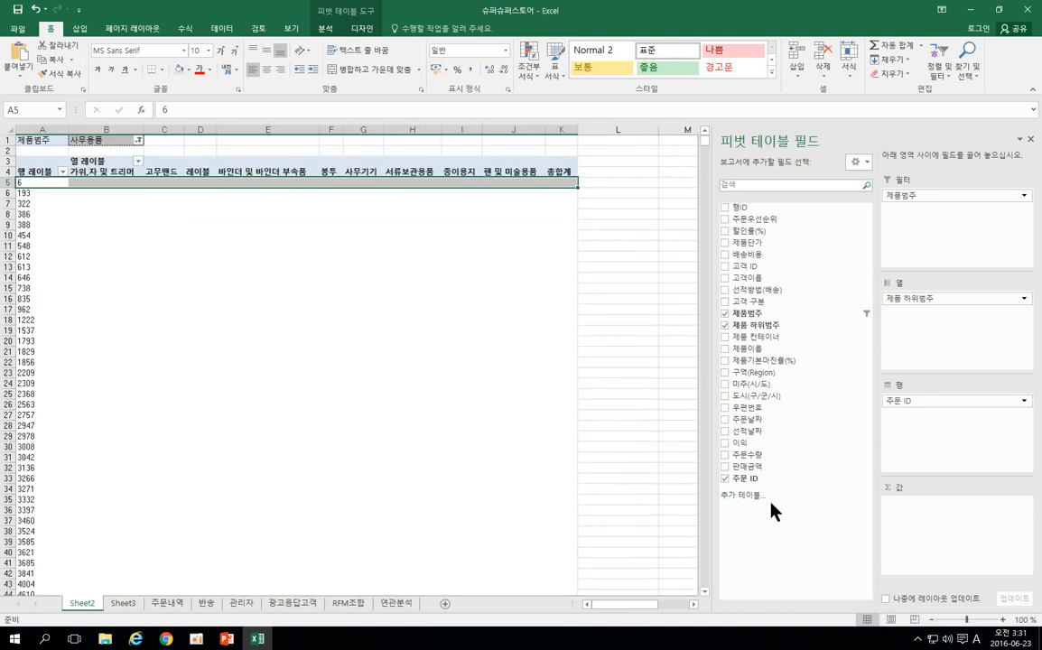
left_click_drag(788, 478, 944, 516)
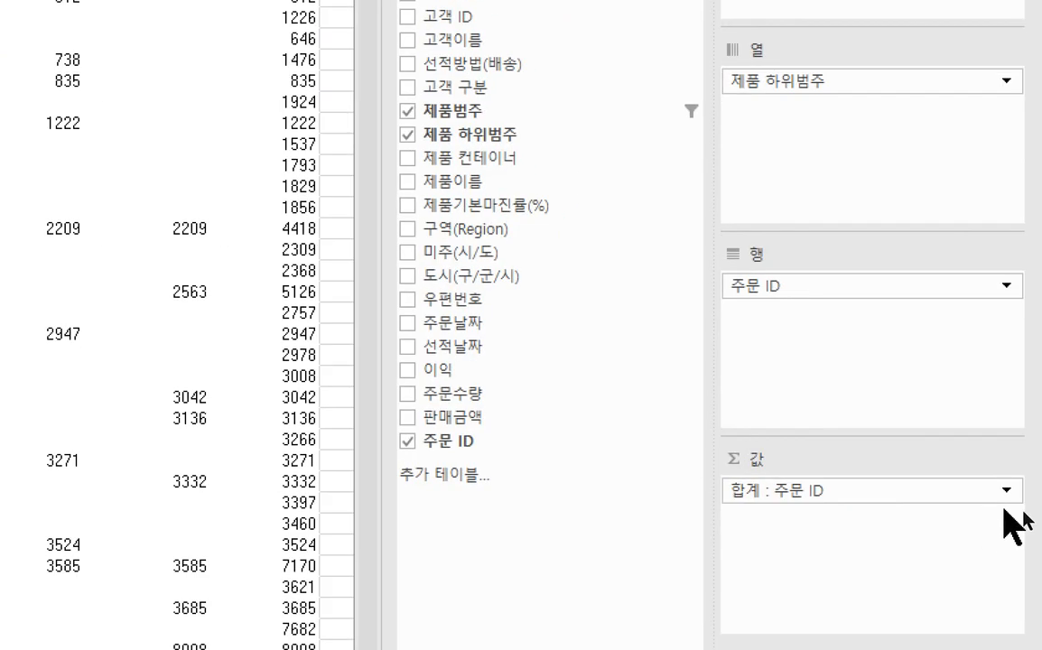
left_click(1004, 490)
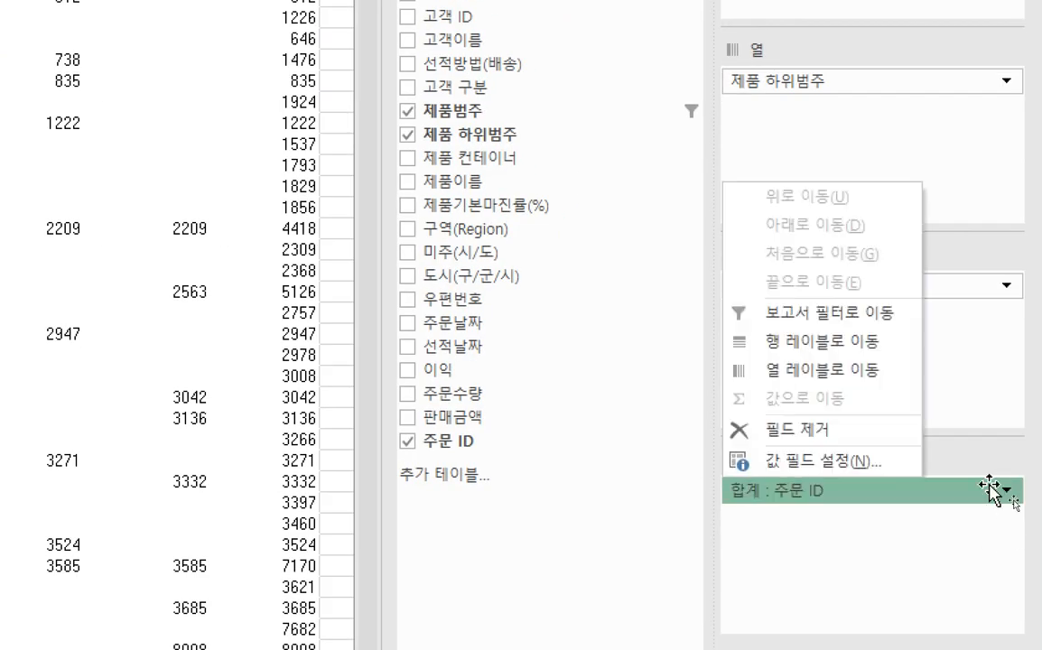
left_click(870, 462)
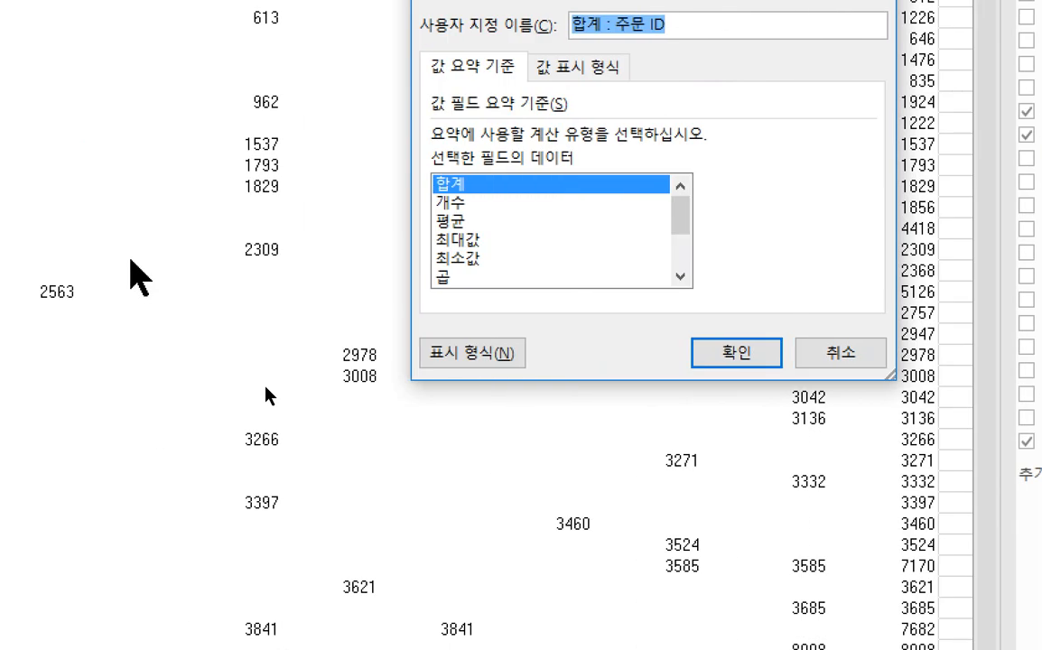
left_click(487, 203)
left_click(749, 353)
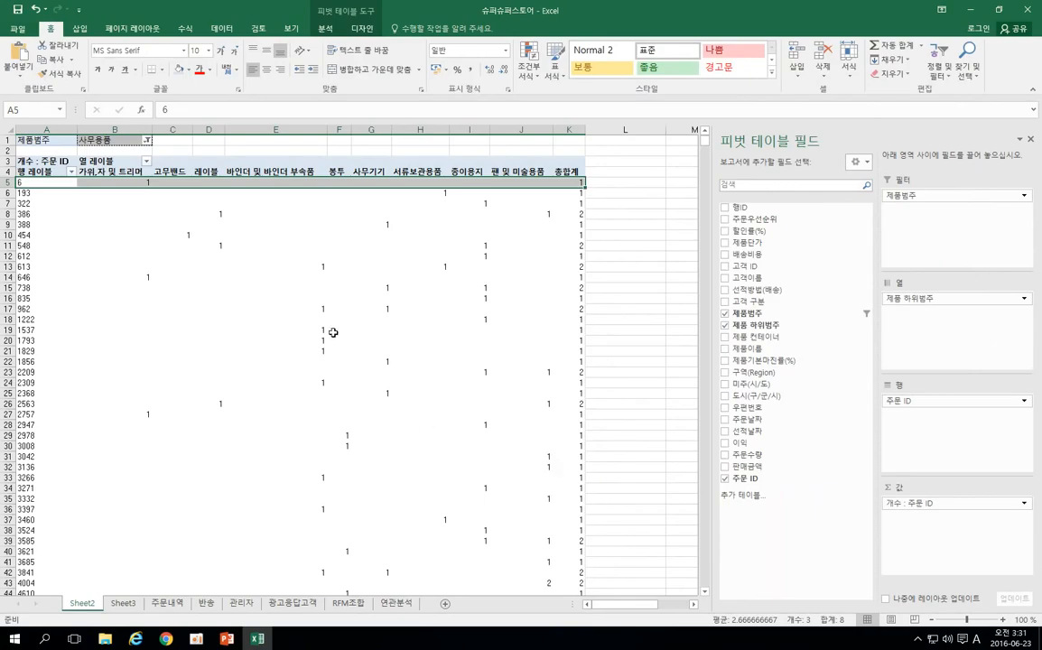
Add 주문날짜 to the pivot table rows and order the row fields with 주문날짜 above 주문 ID
left_click(228, 274)
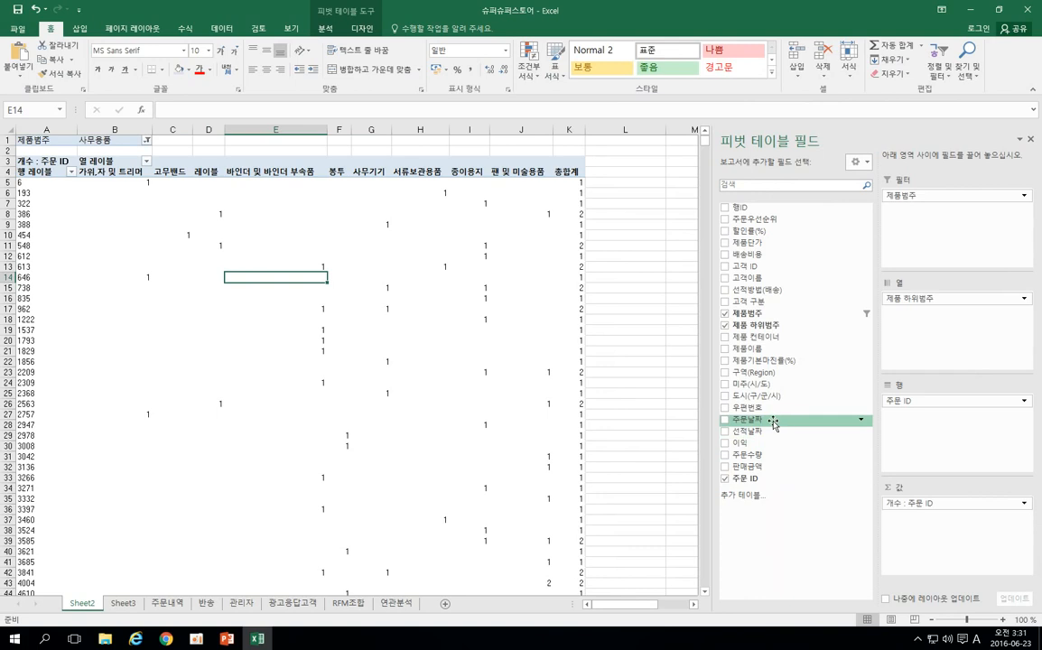
left_click_drag(774, 424, 903, 432)
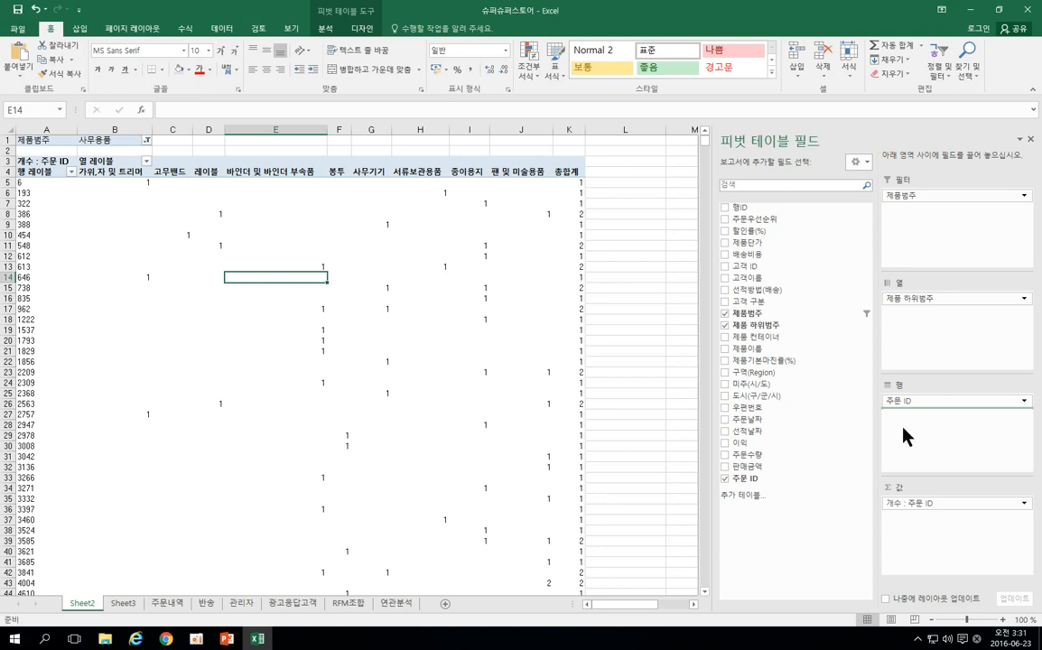
left_click(41, 192)
left_click(327, 33)
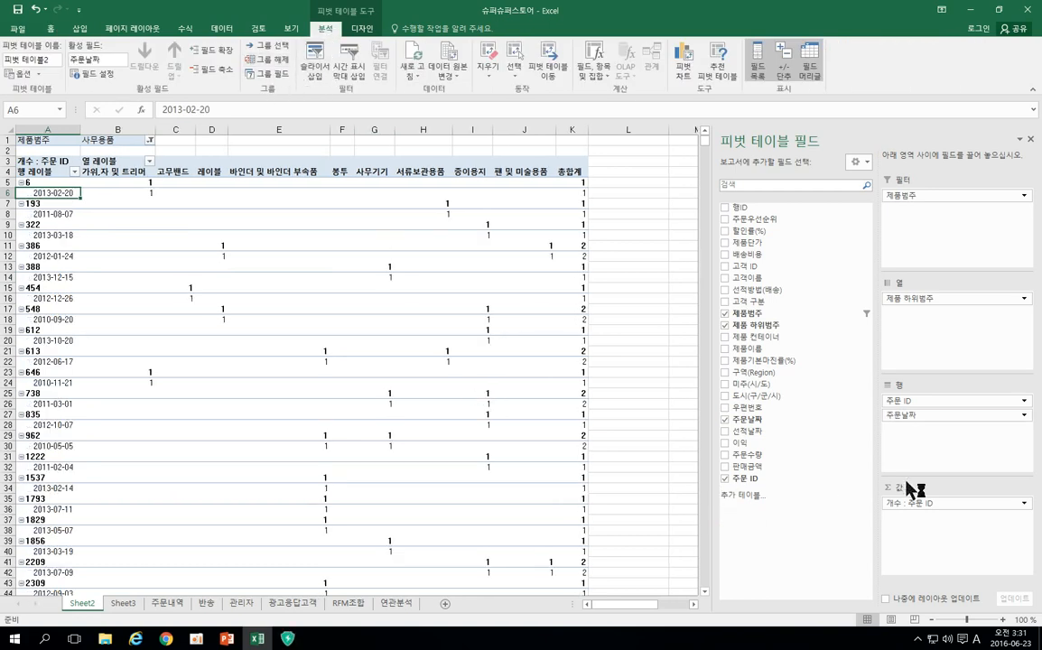
left_click_drag(913, 400, 923, 437)
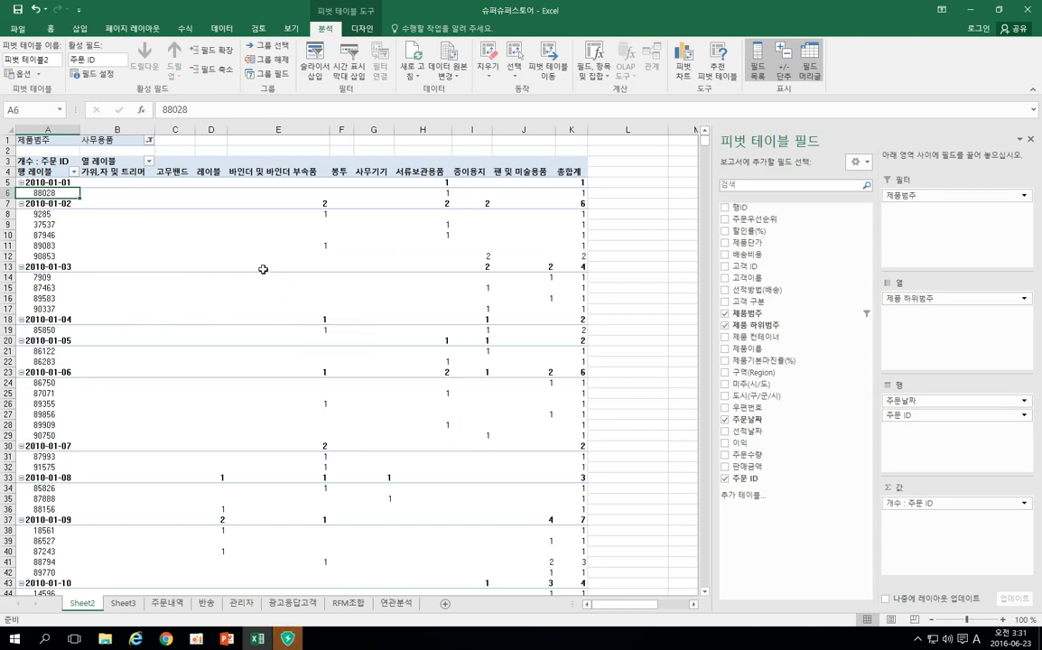
Turn off all subtotals in the pivot table
left_click(362, 28)
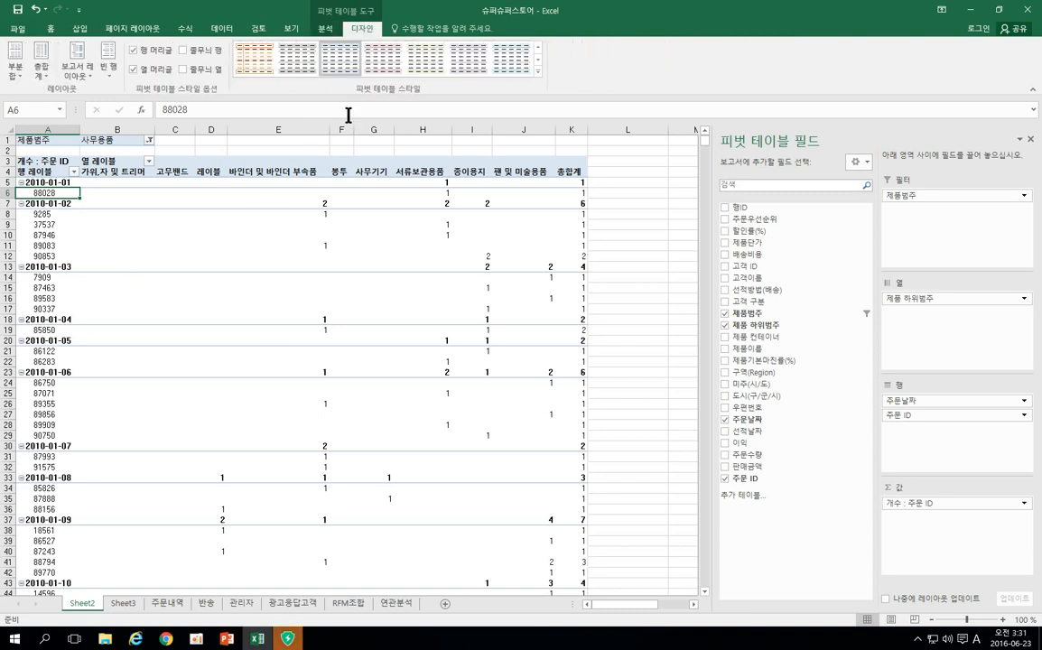
left_click(44, 73)
left_click(18, 74)
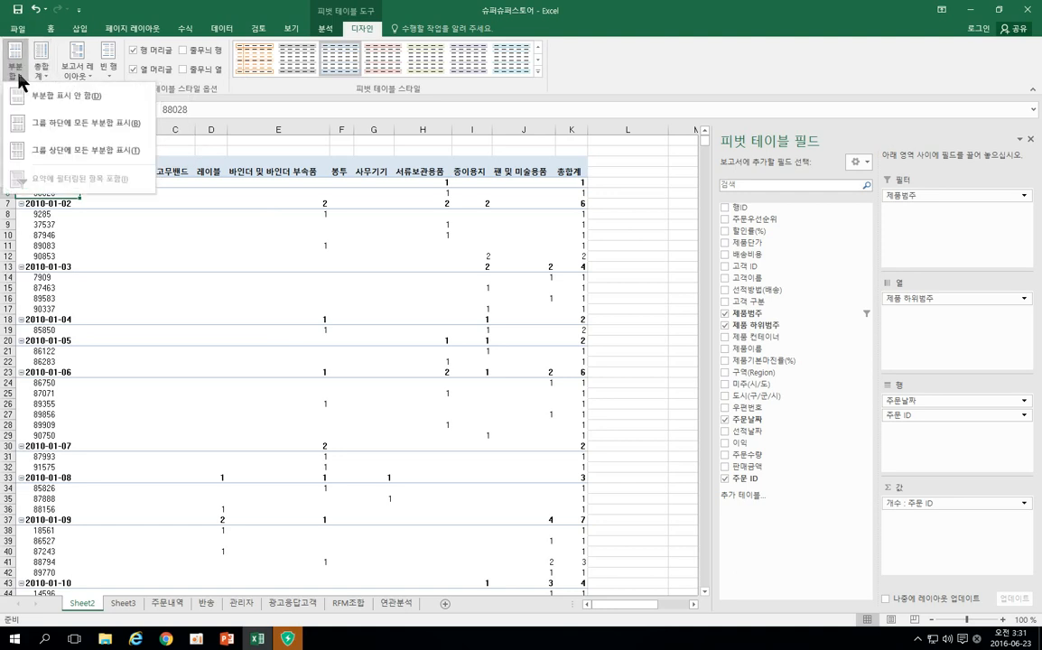
left_click(36, 94)
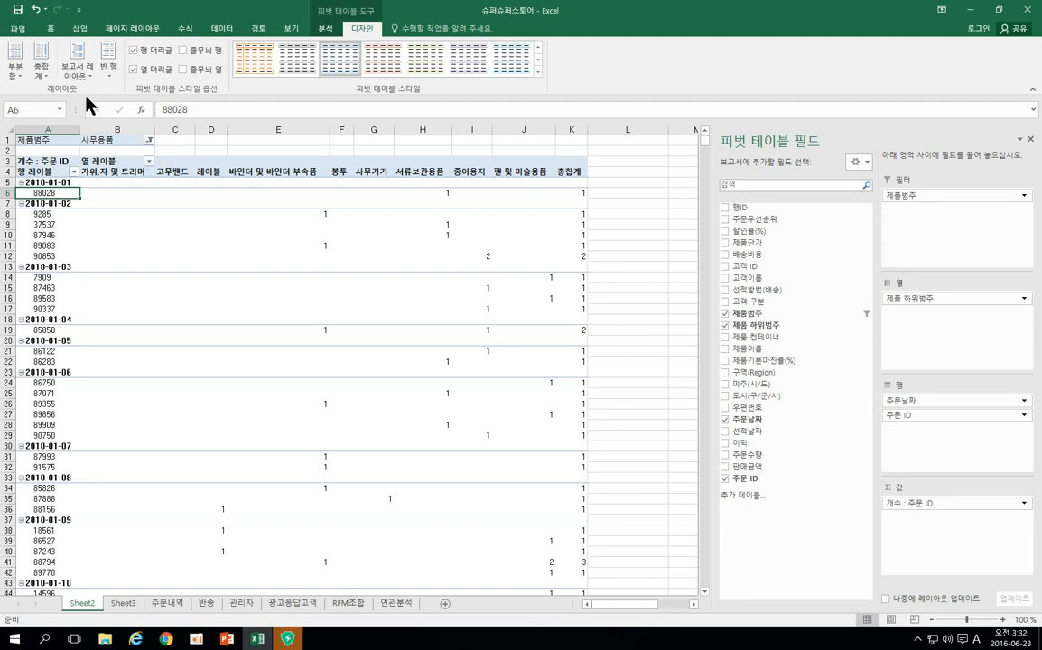
Show the pivot table in tabular form (테이블 형식으로 표시) with all item labels repeated
left_click(78, 63)
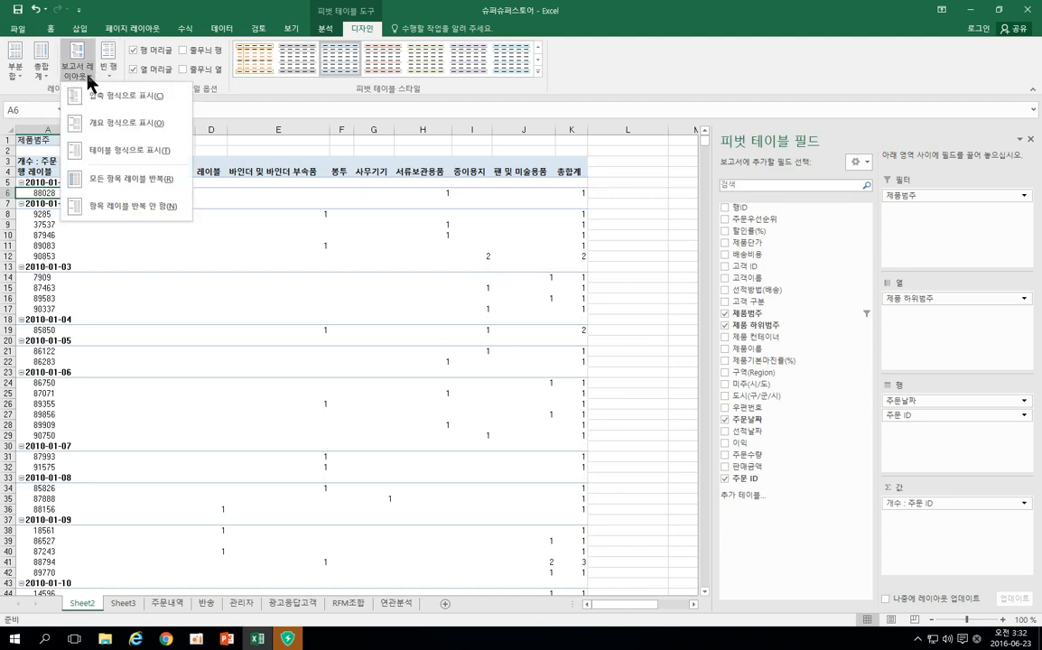
left_click(99, 154)
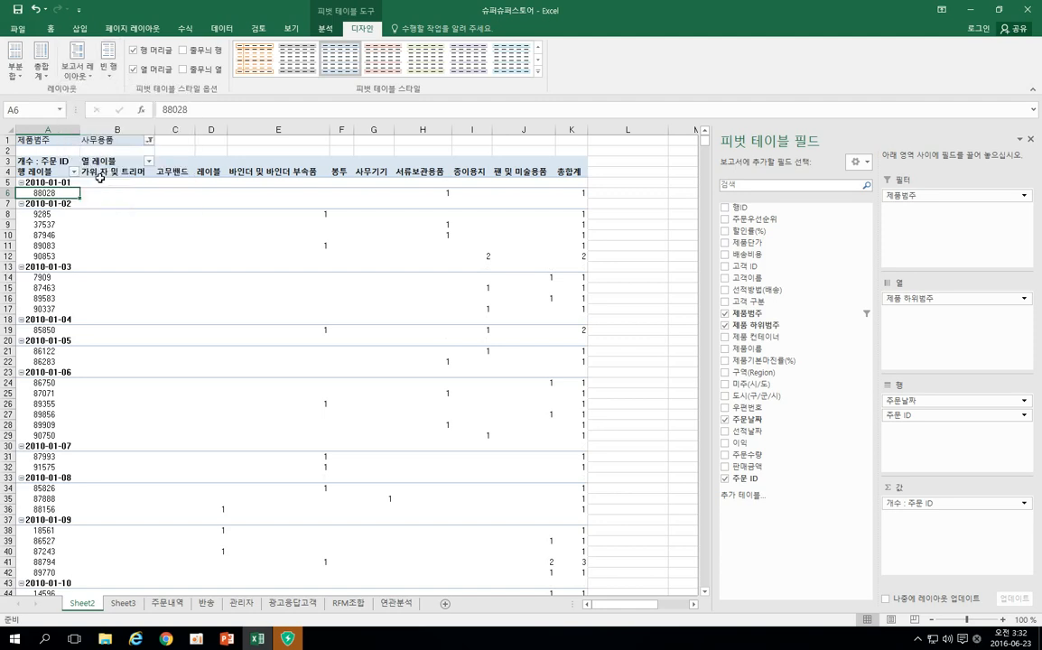
left_click(78, 65)
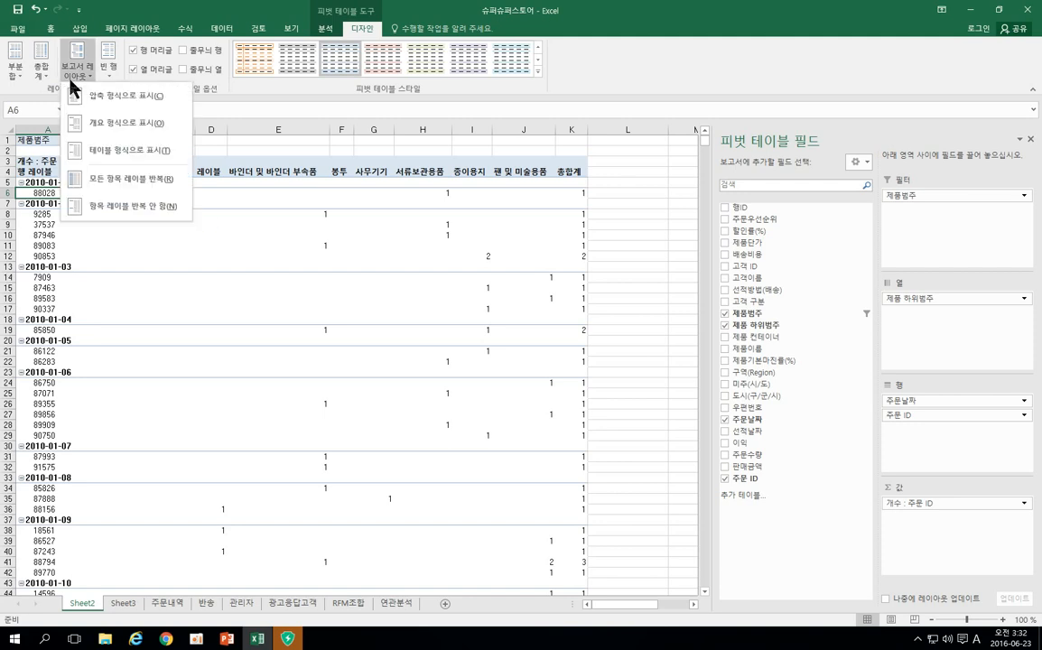
left_click(111, 157)
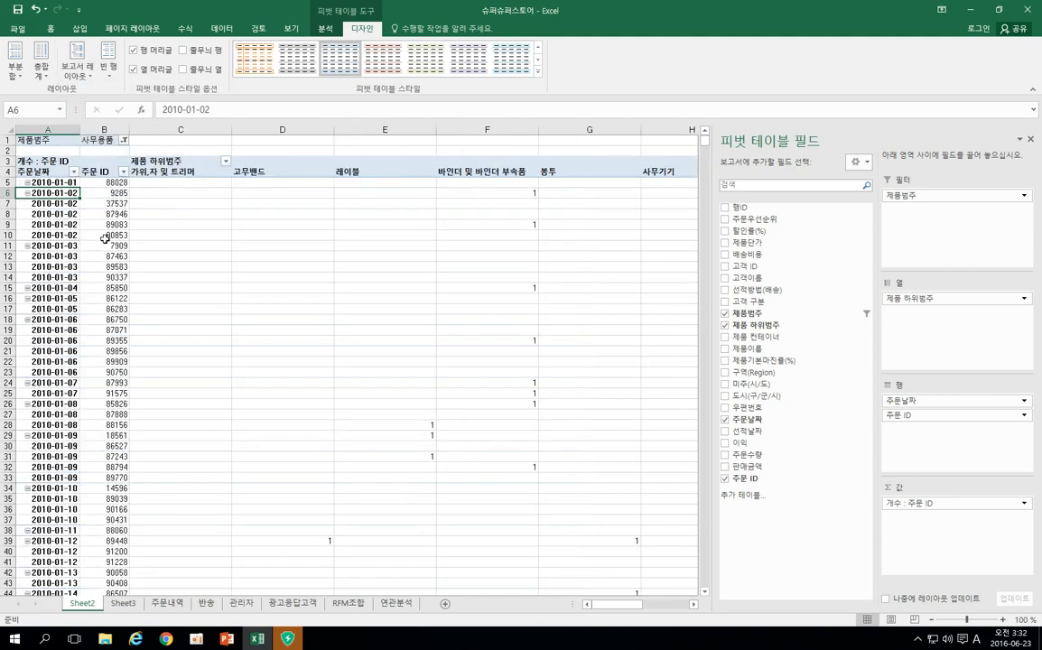
left_click_drag(56, 182, 108, 235)
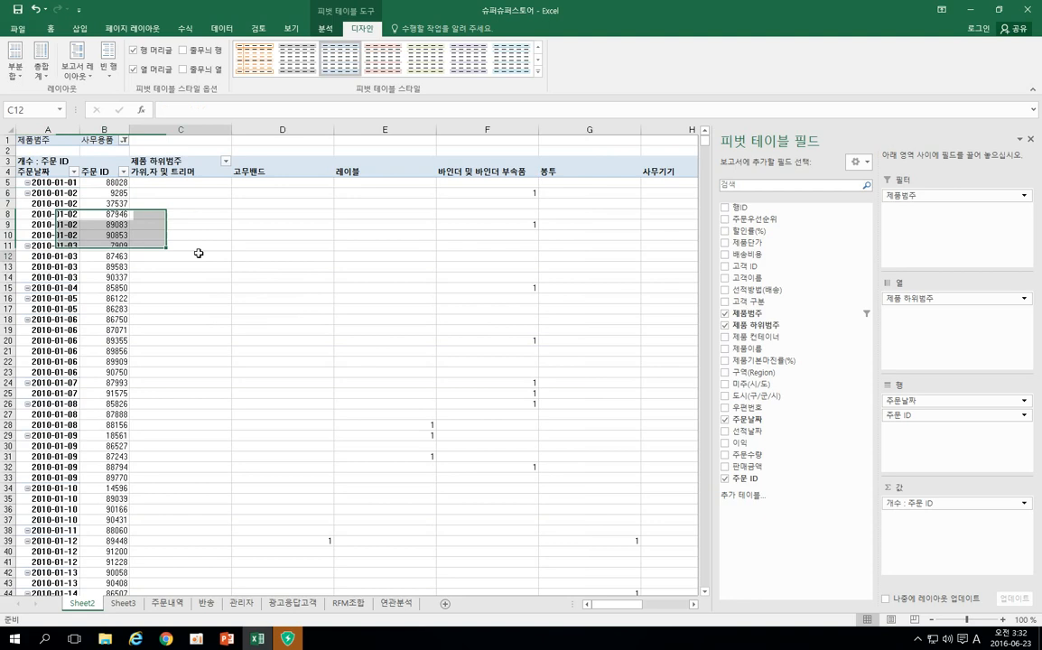
left_click(200, 255)
left_click_drag(608, 604, 581, 604)
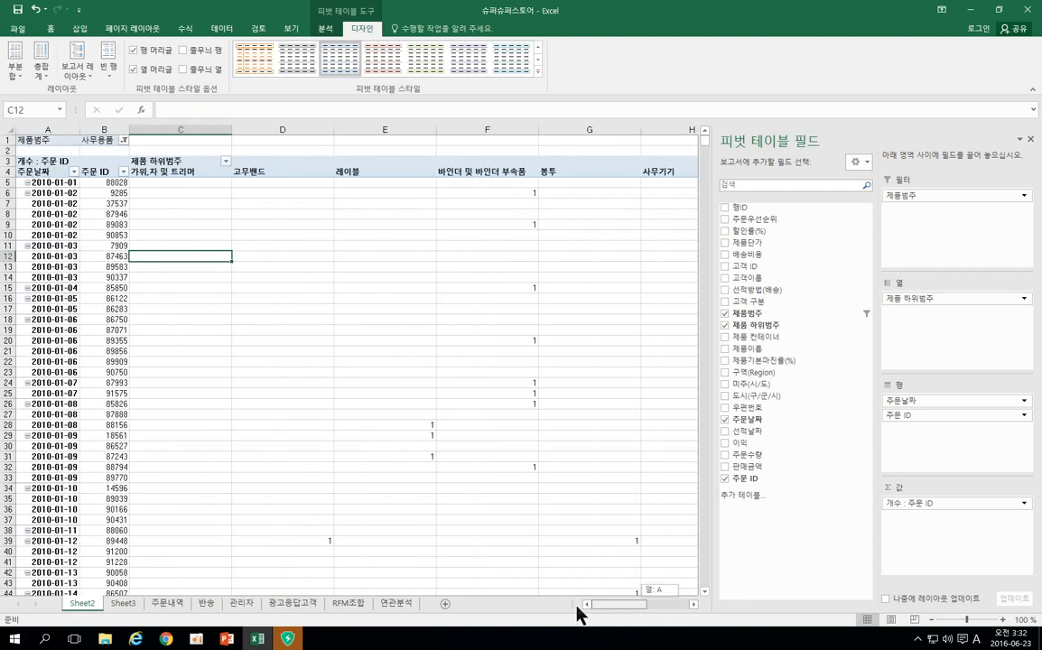
left_click(43, 164)
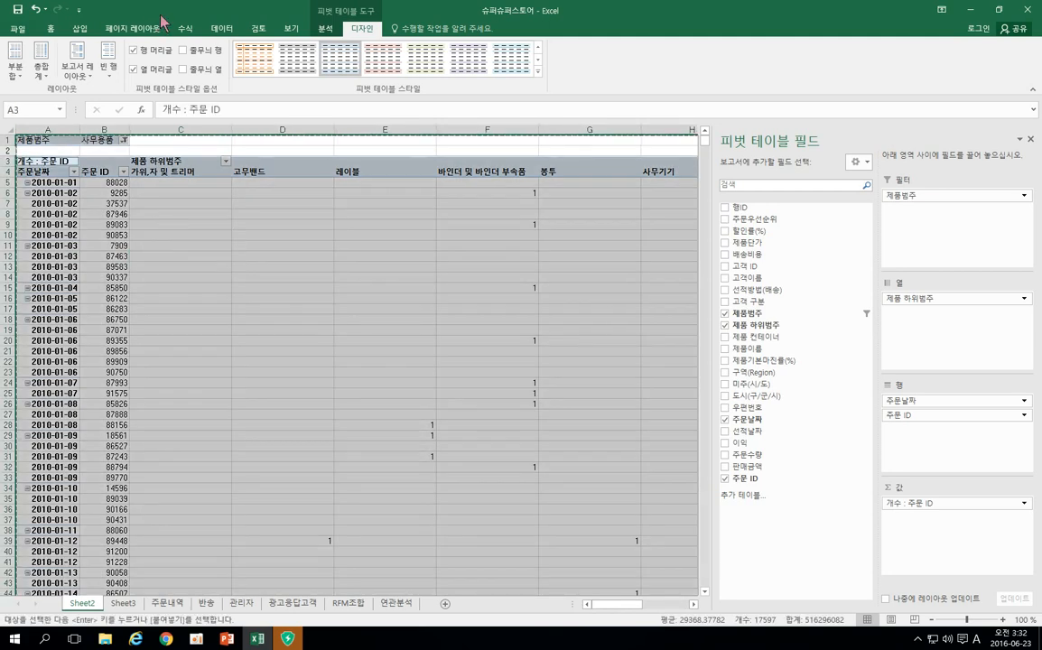
key("ctrl+c")
left_click(80, 235)
key("Escape")
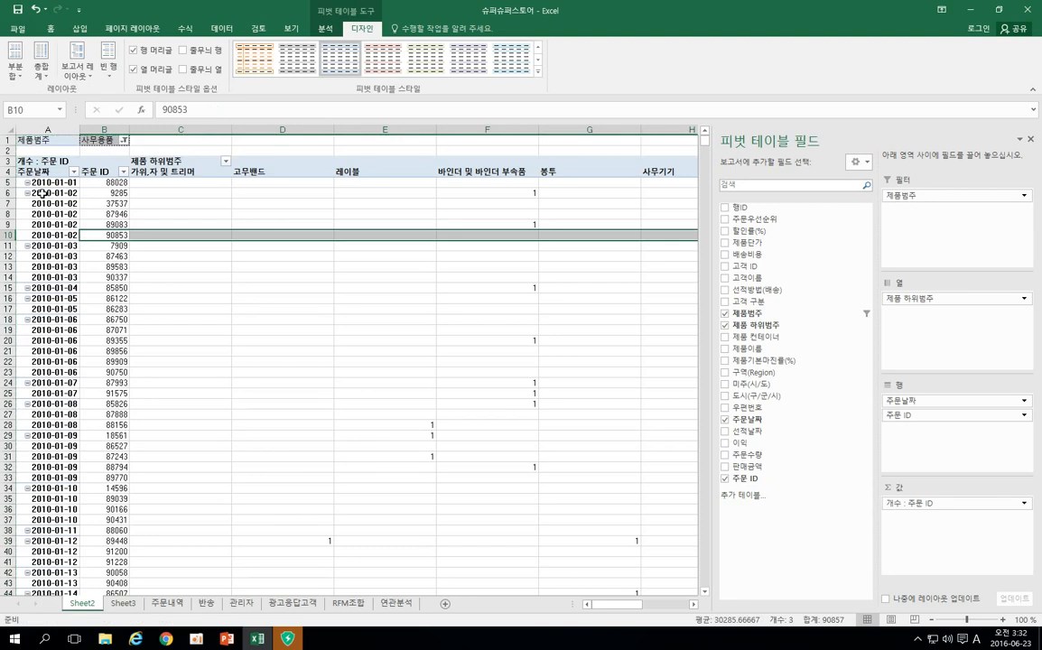
key("ctrl+a")
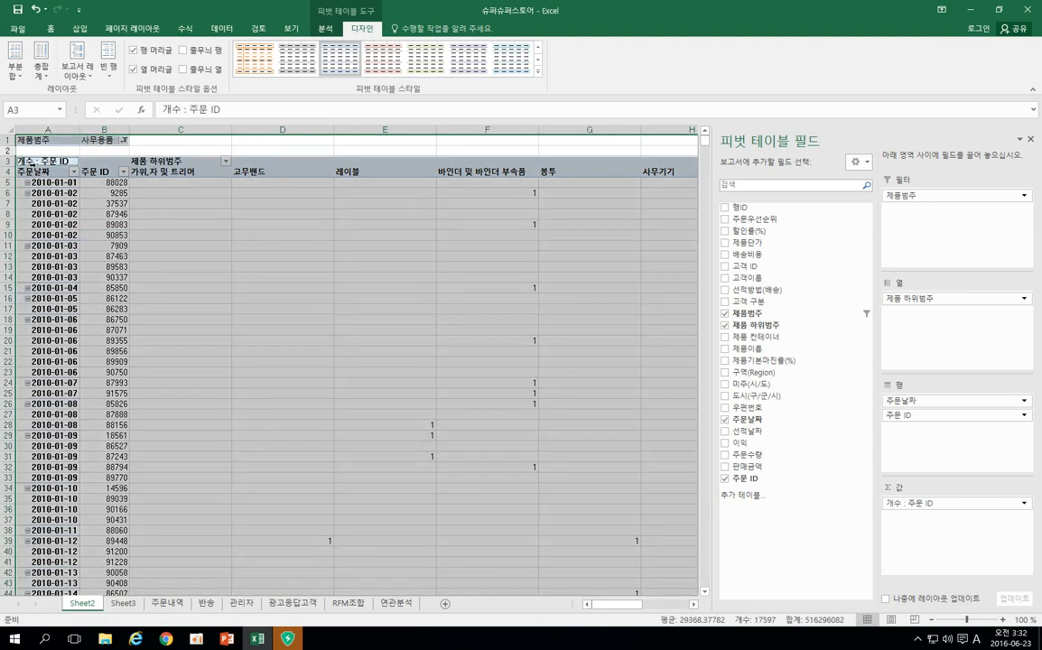
Copy the pivot table from A3 through the 총합계 row and column, leaving out the report filter
left_click(36, 162)
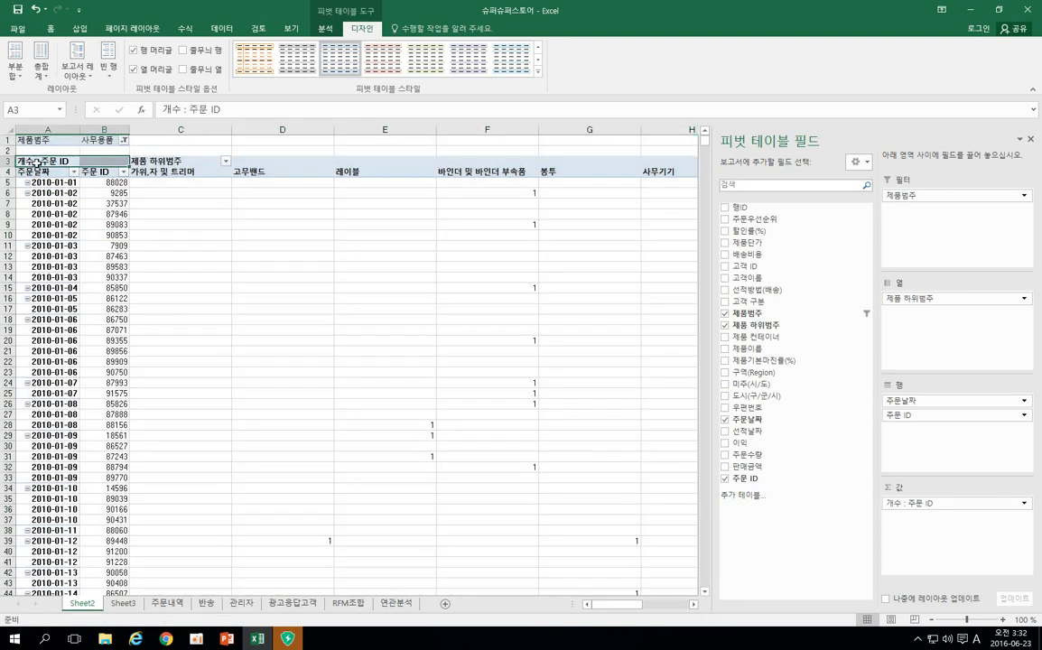
key("ctrl+shift+Right")
key("ctrl+shift+Right")
key("ctrl+shift+Down")
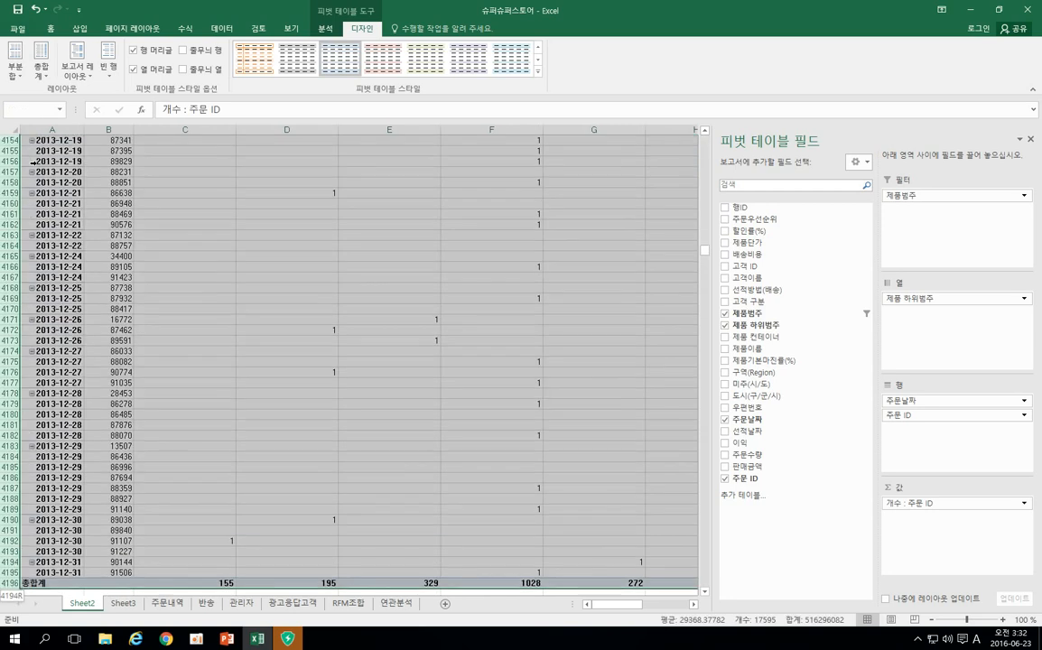
right_click(82, 243)
left_click(118, 269)
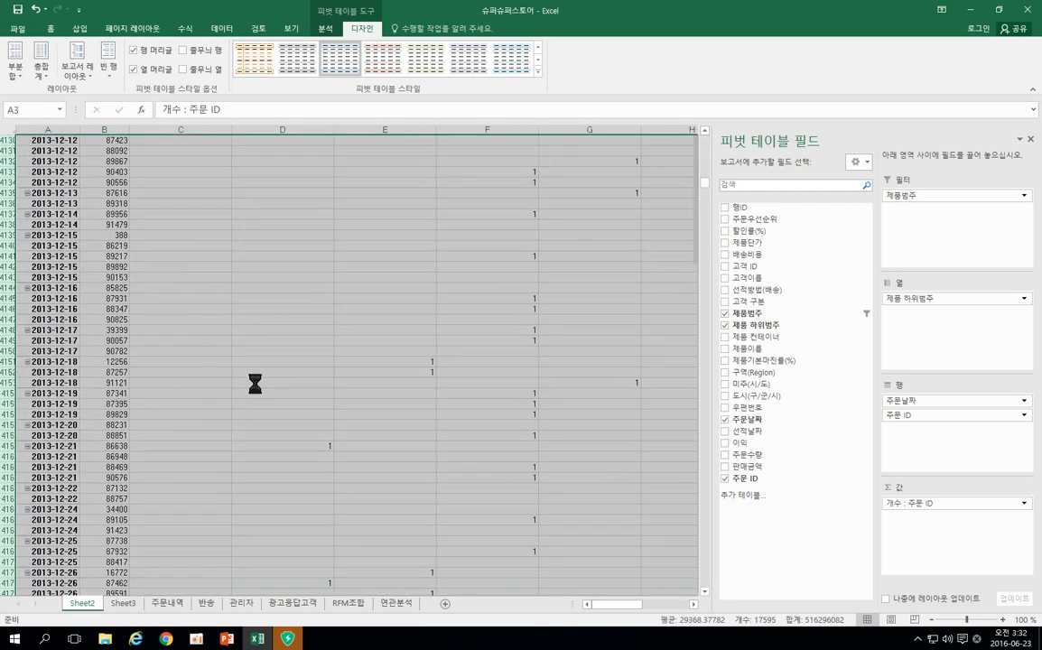
Add a new worksheet and paste the copied pivot table at A1 as values only
left_click(444, 603)
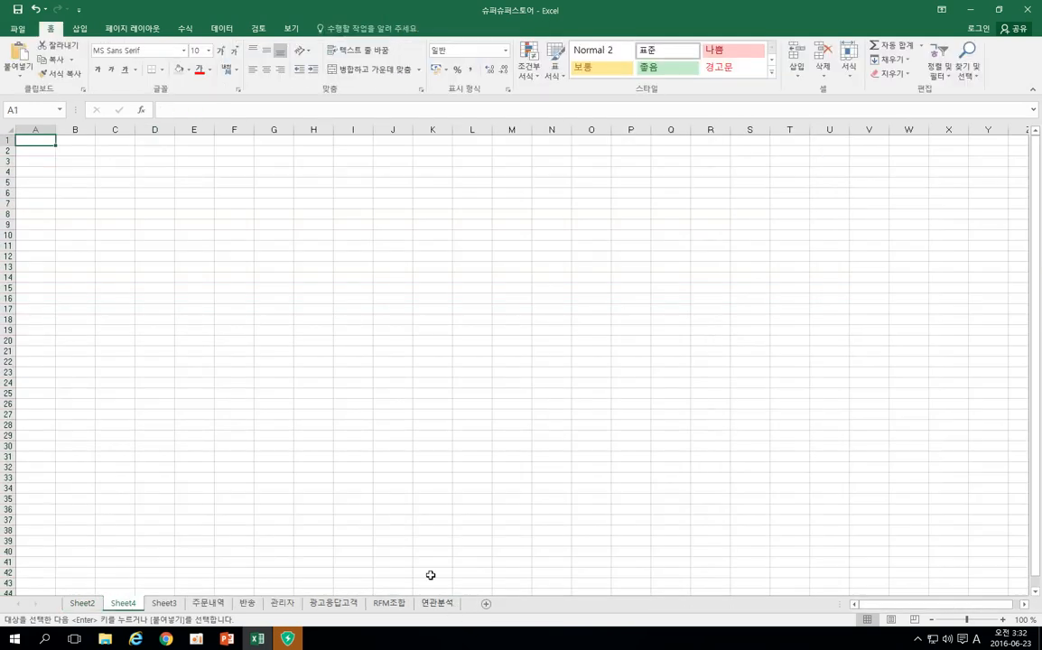
right_click(34, 136)
left_click(80, 192)
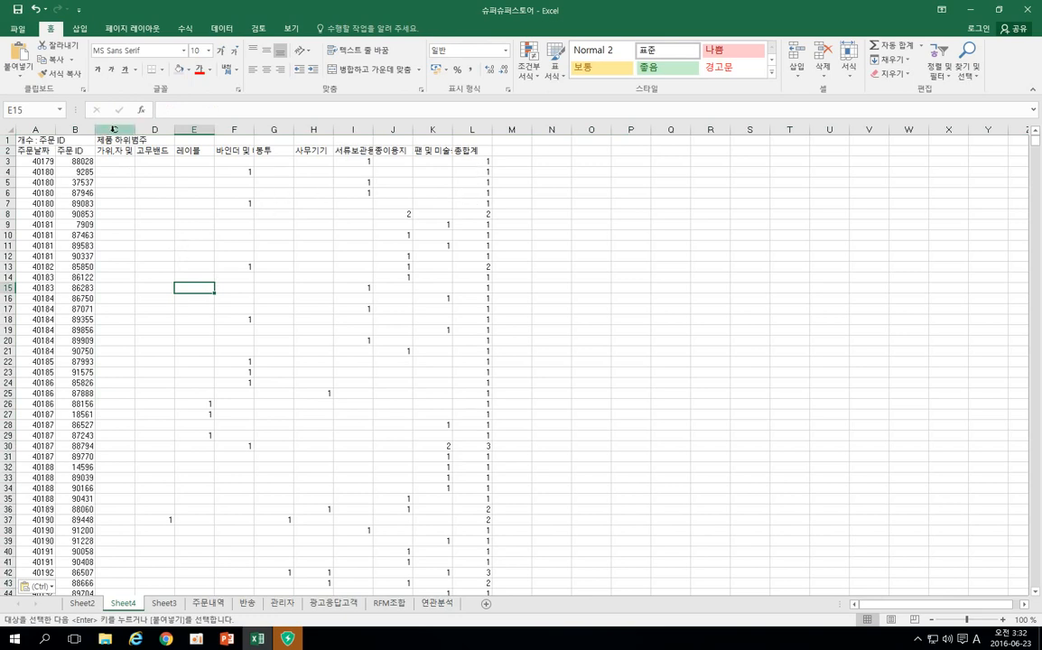
left_click_drag(34, 130, 472, 130)
left_click(383, 155)
Delete row 1 of the pasted table so that it starts with the 주문날짜 header row, at 160% zoom
left_click(6, 140)
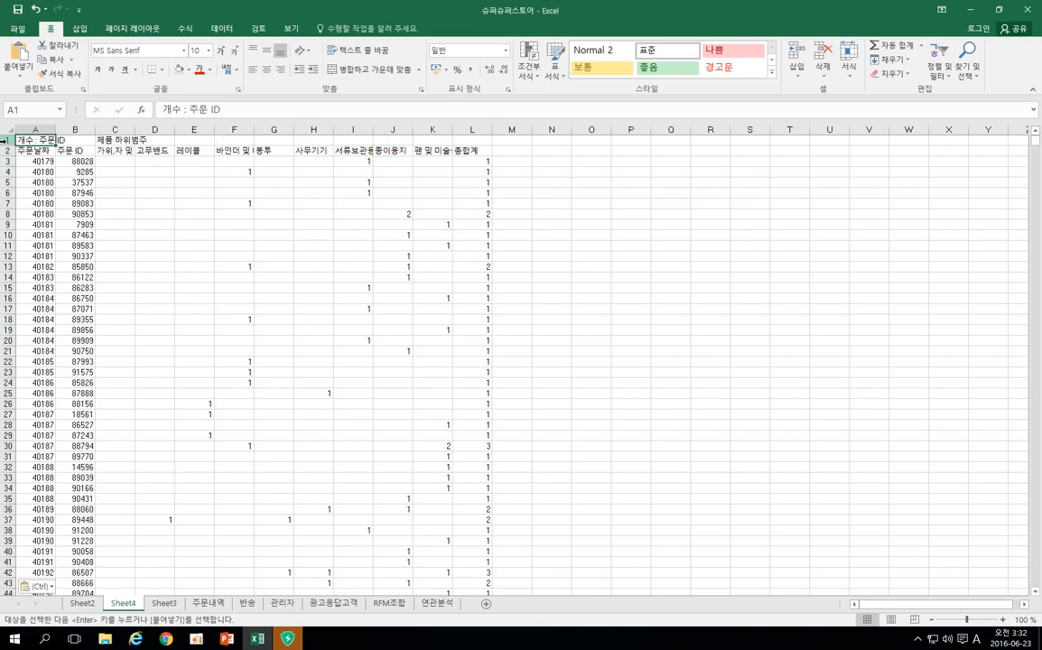
right_click(6, 139)
left_click(65, 215)
left_click(174, 250)
scroll(137, 256, "up", 4)
scroll(214, 268, "up", 3)
Fit the widths of columns C to L to their contents
left_click_drag(248, 266, 17, 228)
left_click_drag(183, 132, 781, 133)
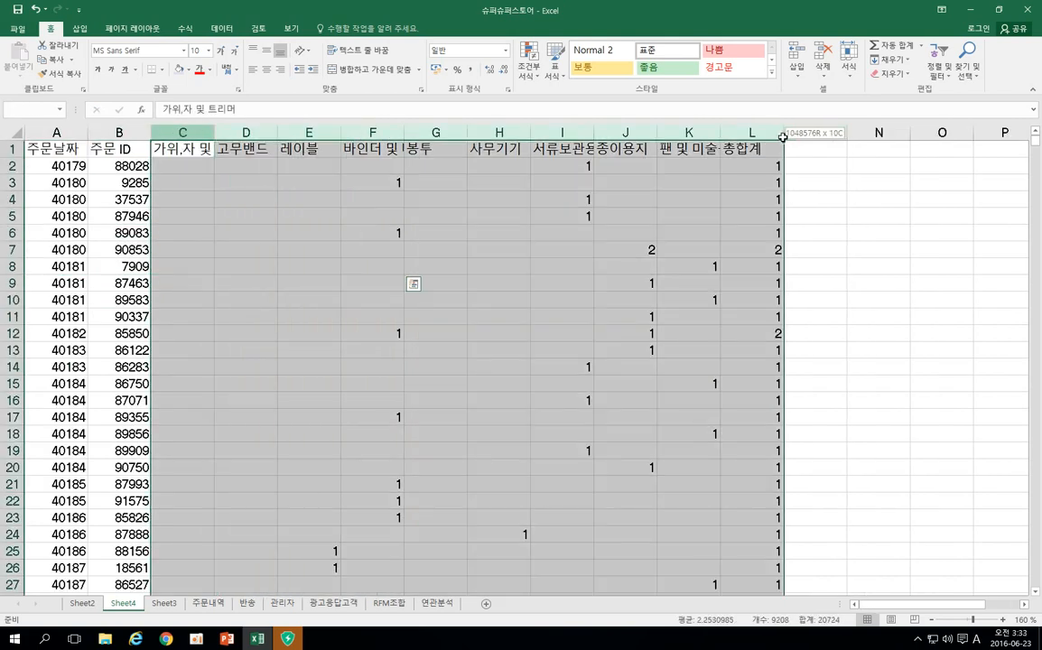
double_click(784, 132)
left_click(574, 253)
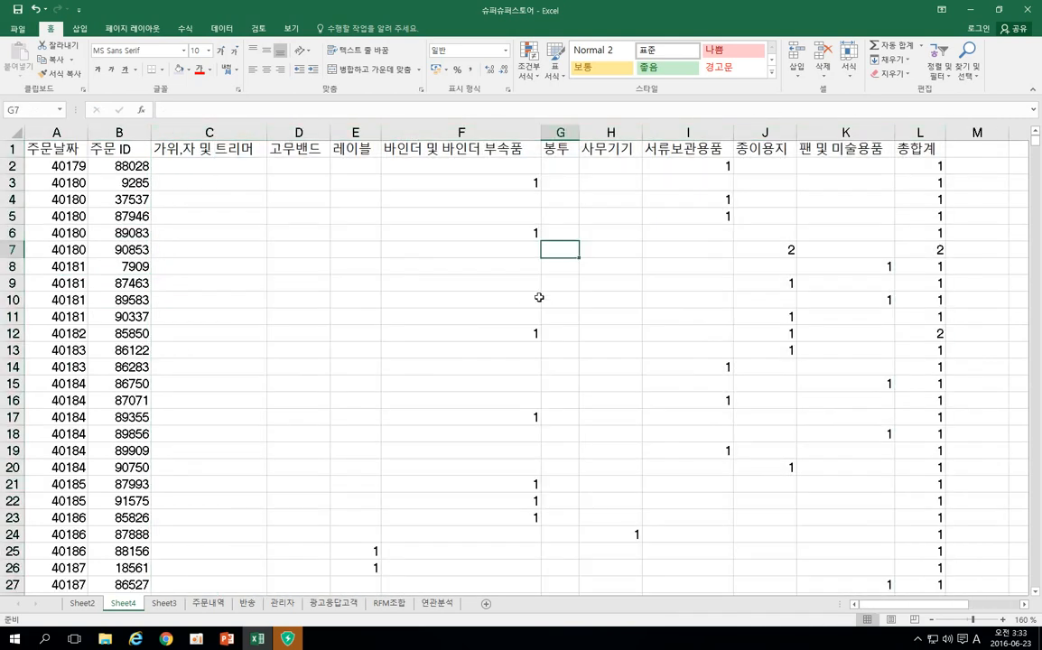
Increase the height of header row 1 and give columns C to L one equal, moderate width
left_click_drag(13, 157, 12, 181)
left_click_drag(209, 132, 517, 138)
Turn on text wrapping (텍스트 줄 바꿈) for the headers in C1:L1
left_click_drag(195, 158, 814, 164)
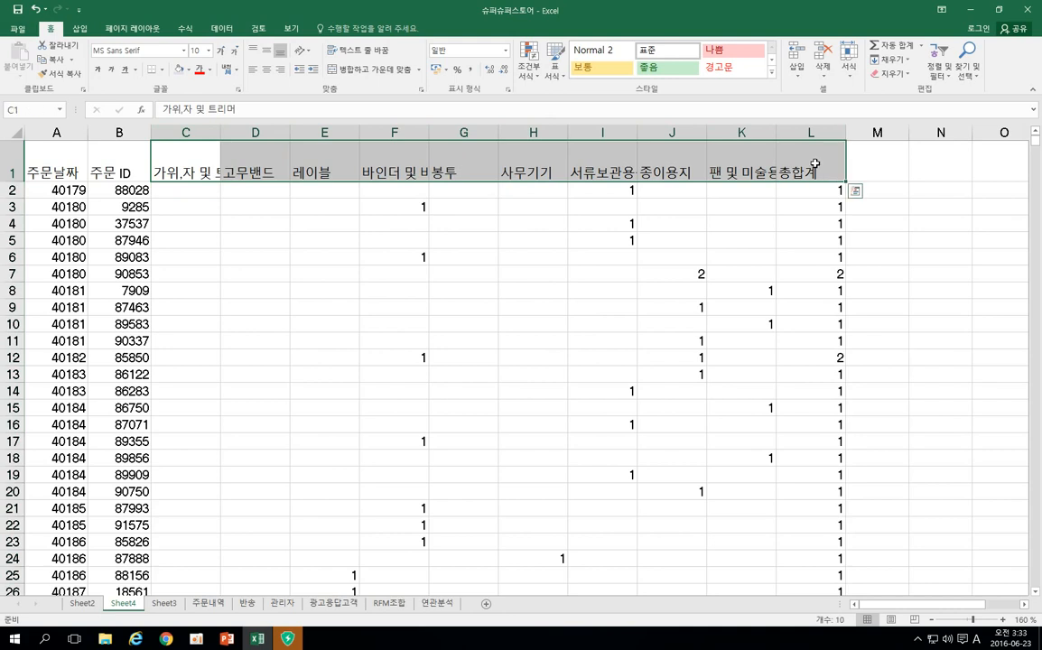
right_click(815, 163)
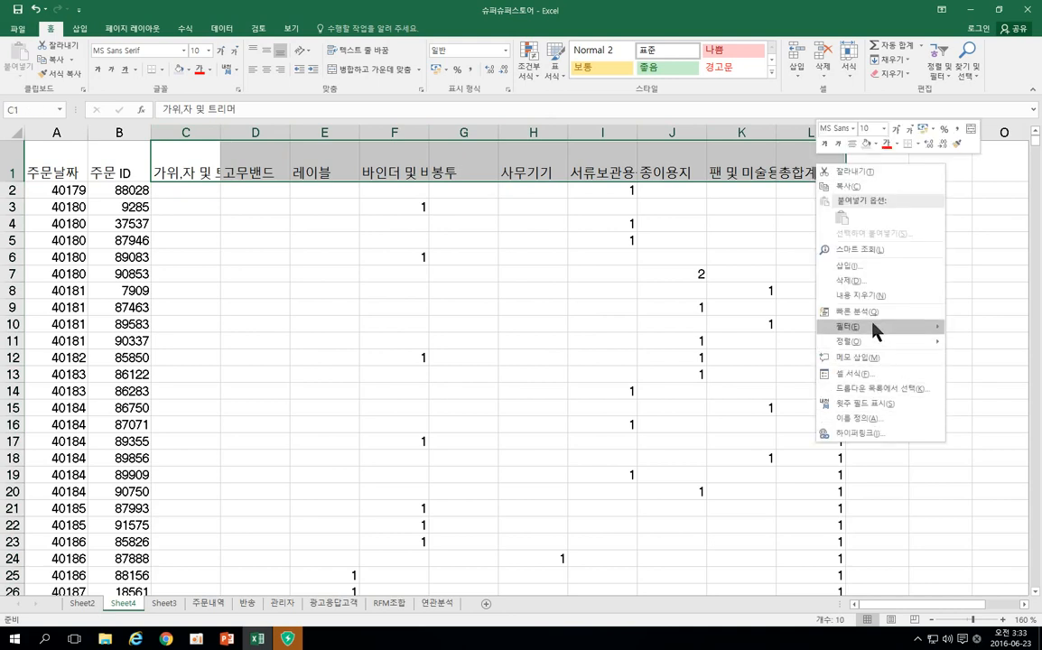
left_click(863, 373)
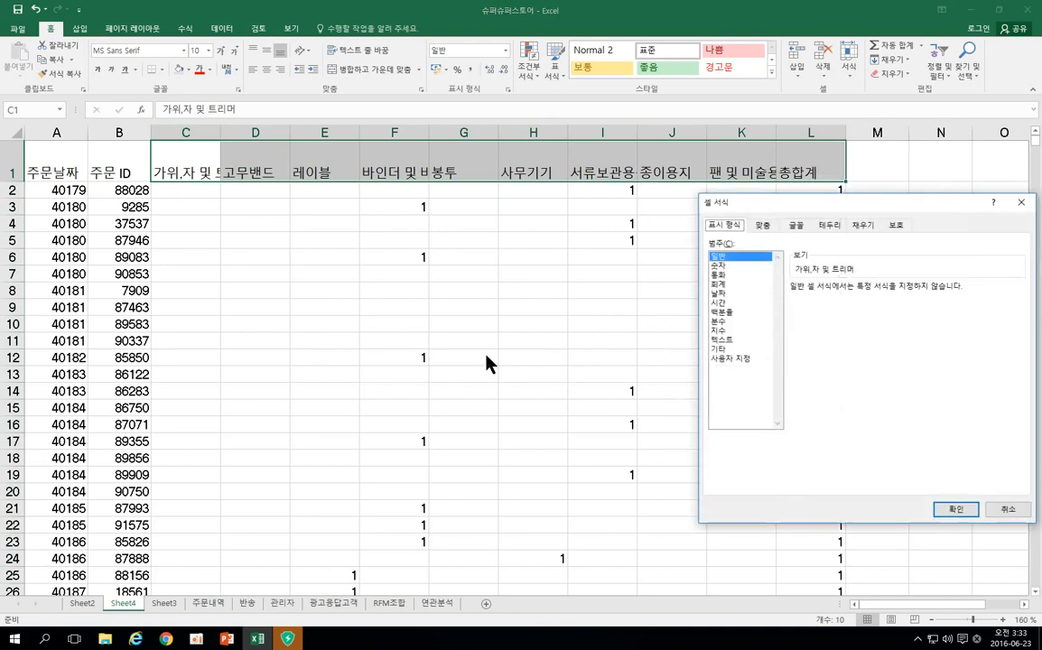
left_click(763, 225)
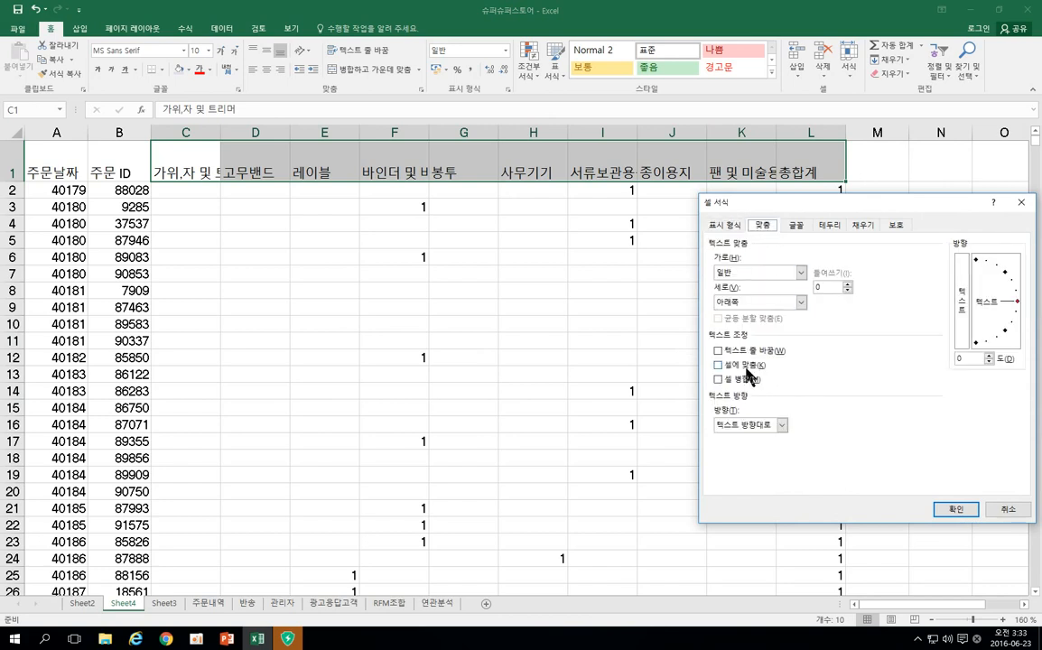
left_click(748, 352)
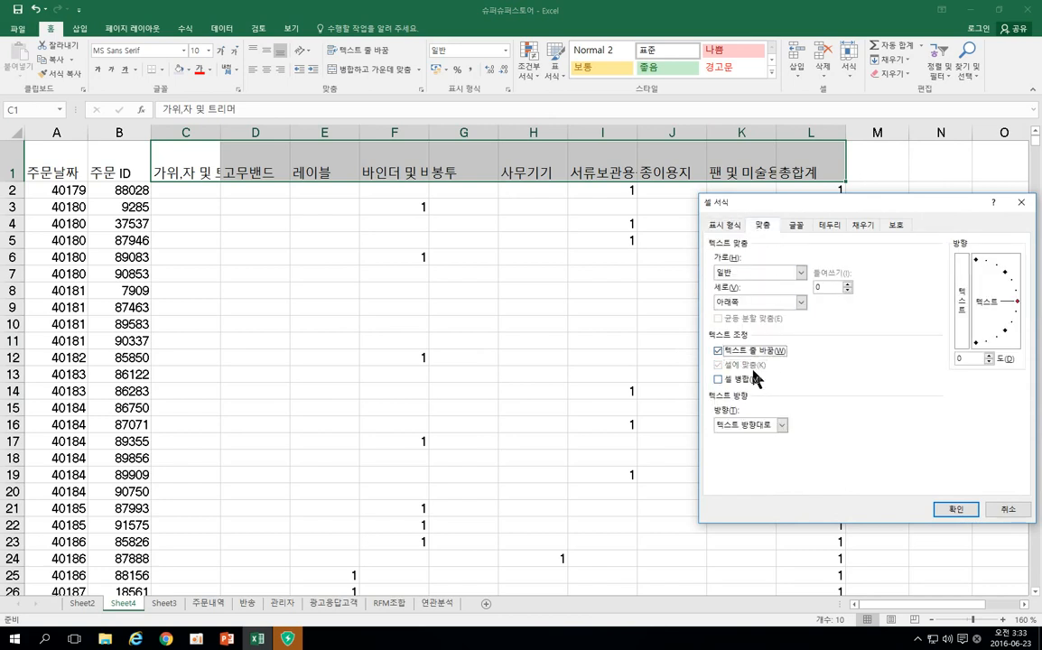
left_click(955, 509)
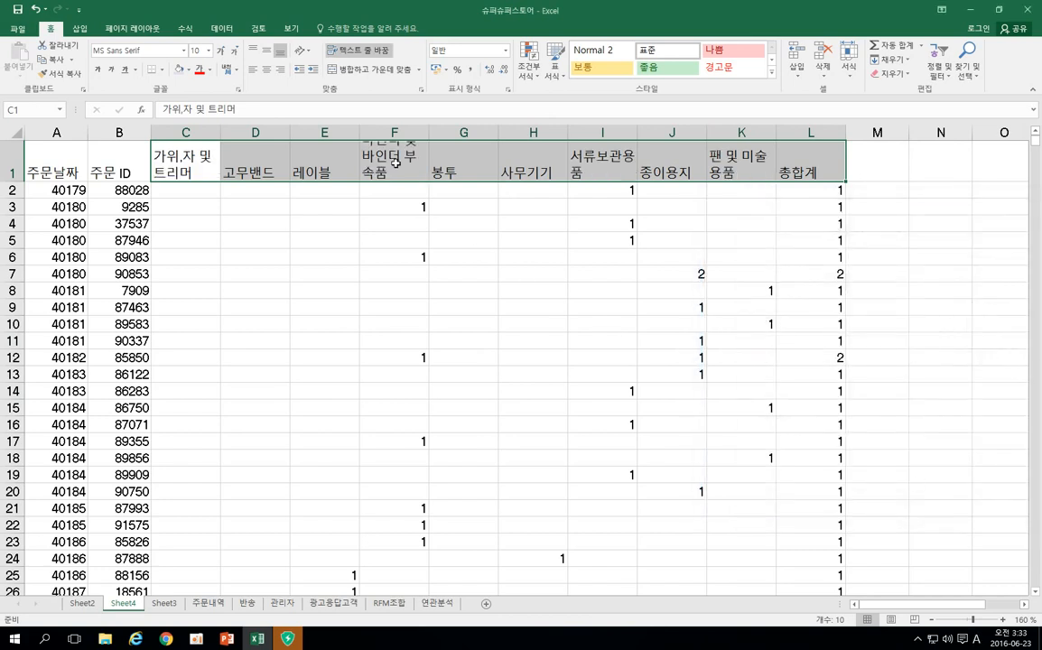
Center the headers in C1:L1 vertically and horizontally, and center the contents of columns C to L horizontally
left_click(266, 49)
left_click(267, 68)
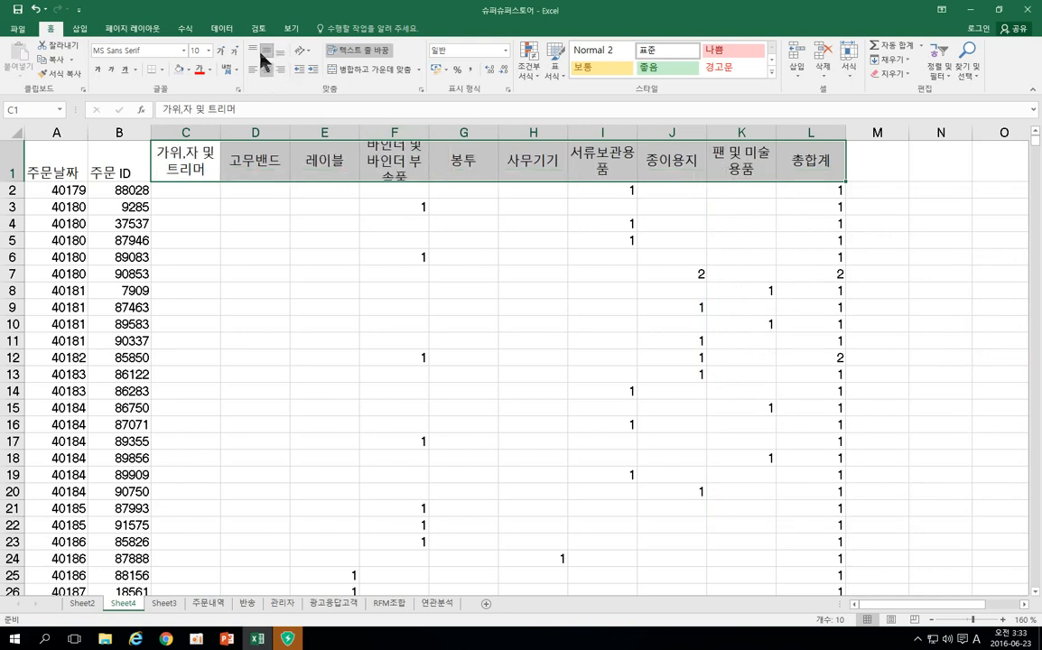
left_click(288, 267)
left_click_drag(186, 133, 808, 132)
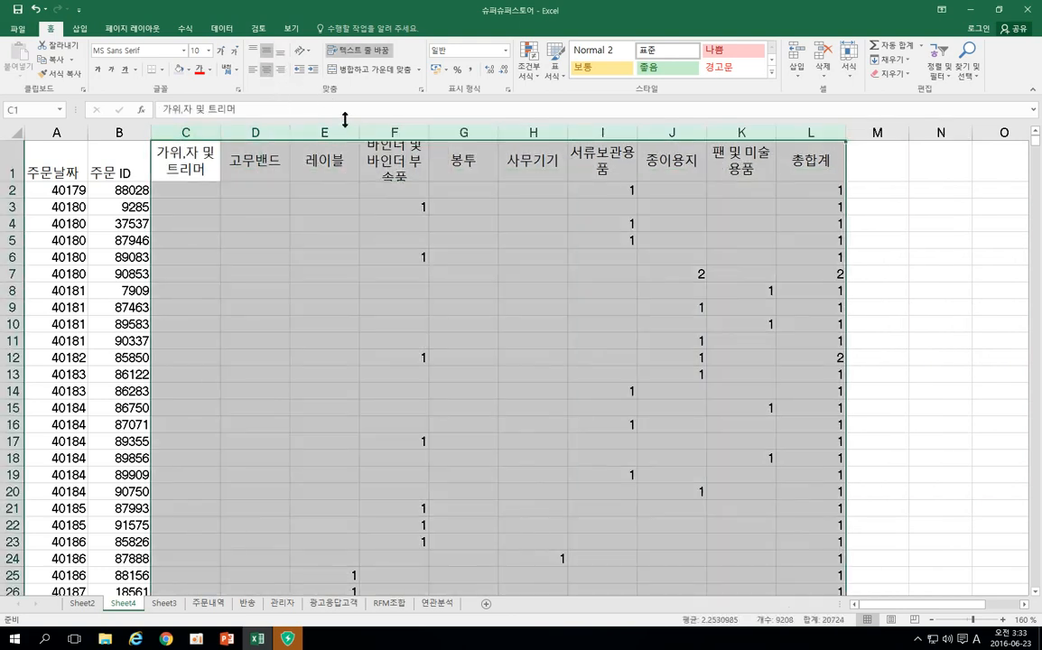
left_click(262, 68)
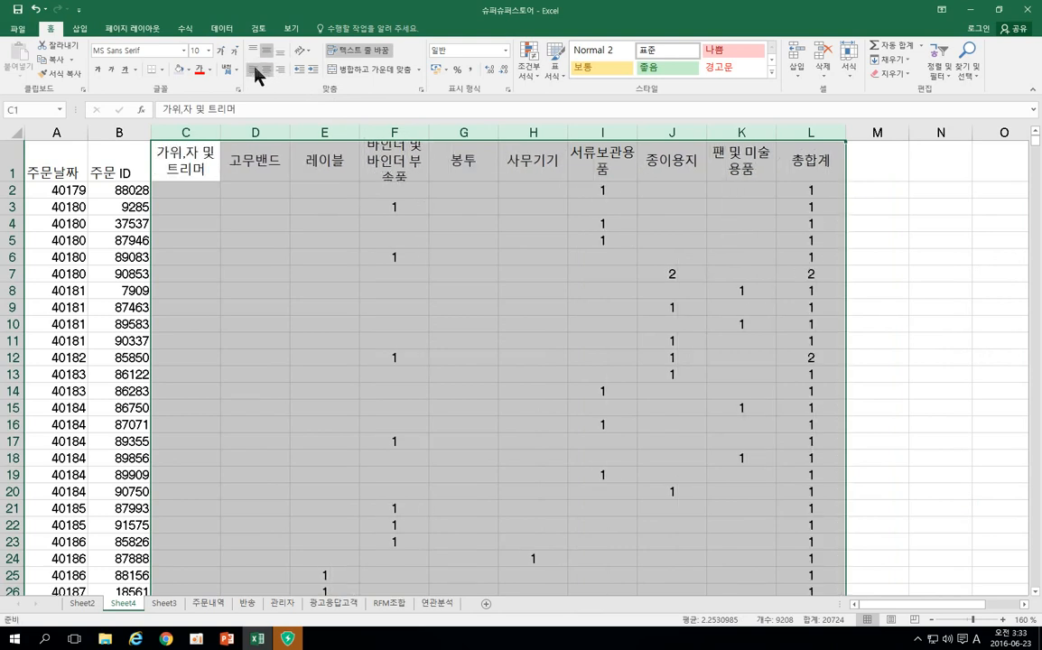
Center the contents of the 주문날짜 and 주문 ID columns horizontally and vertically
left_click_drag(69, 133, 122, 135)
left_click(266, 68)
left_click(267, 51)
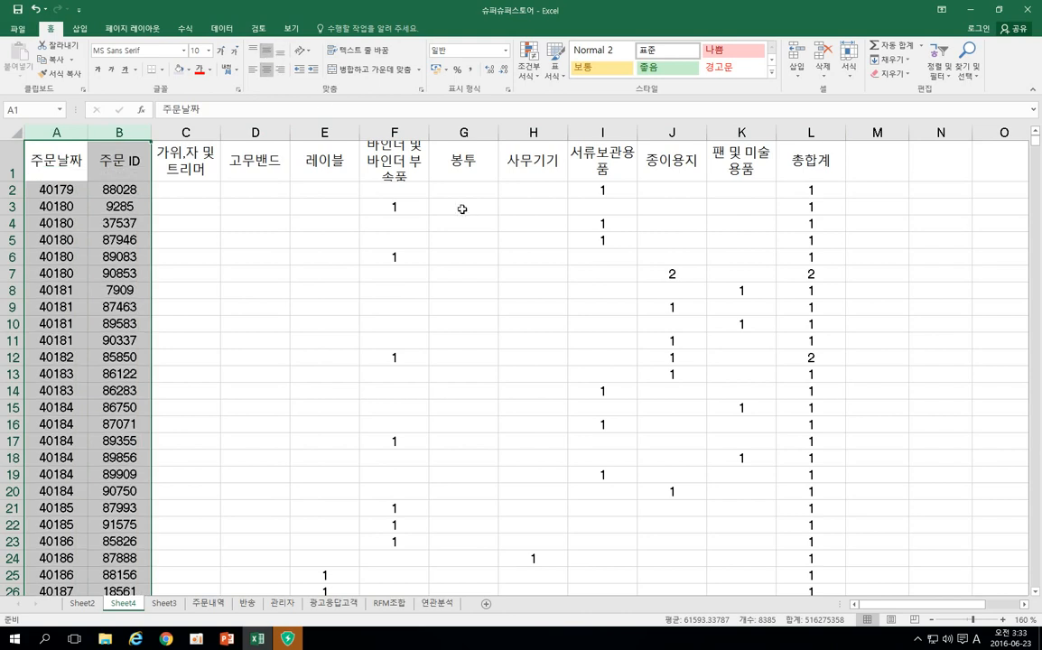
left_click(463, 207)
Review the problem 4 instructions in PowerPoint, and examine the subcategory counts per order back in the Excel table
left_click_drag(47, 190, 817, 195)
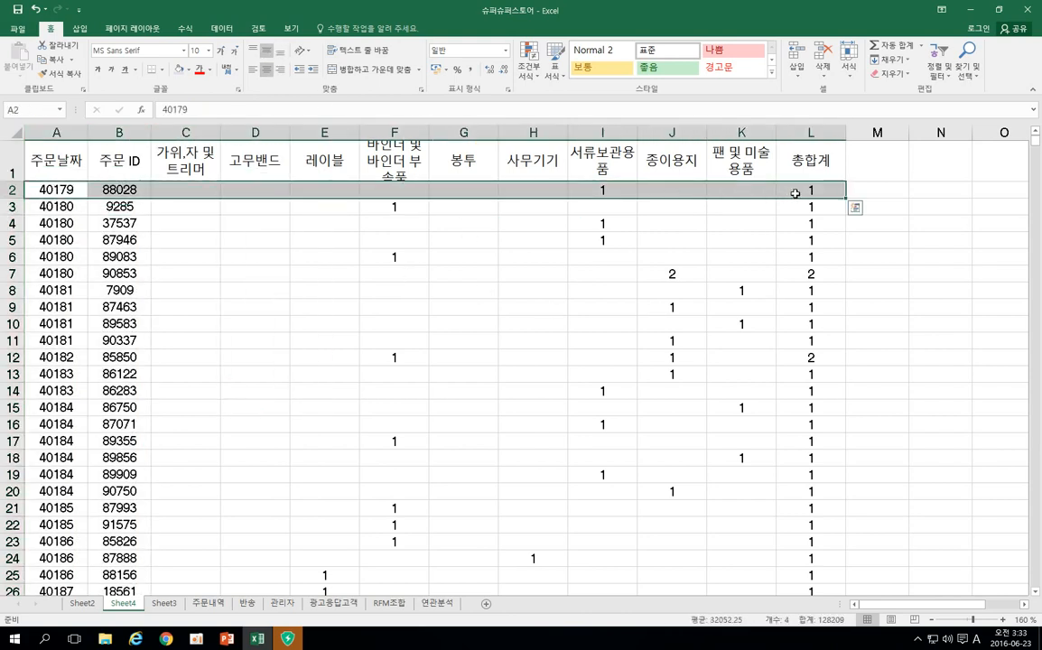
left_click(834, 272)
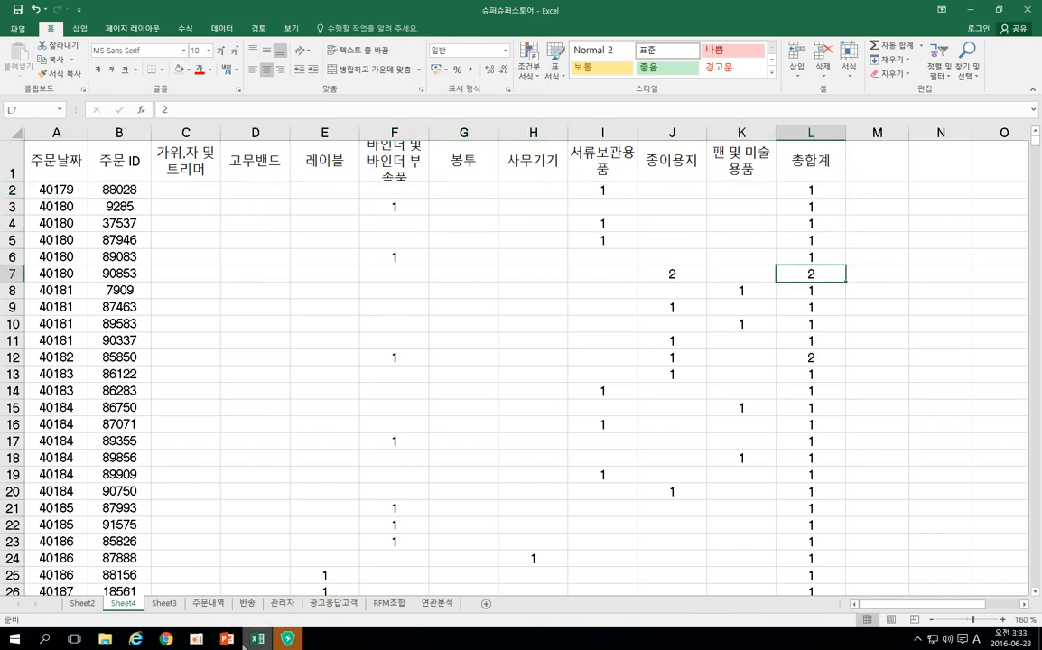
key("alt+Tab")
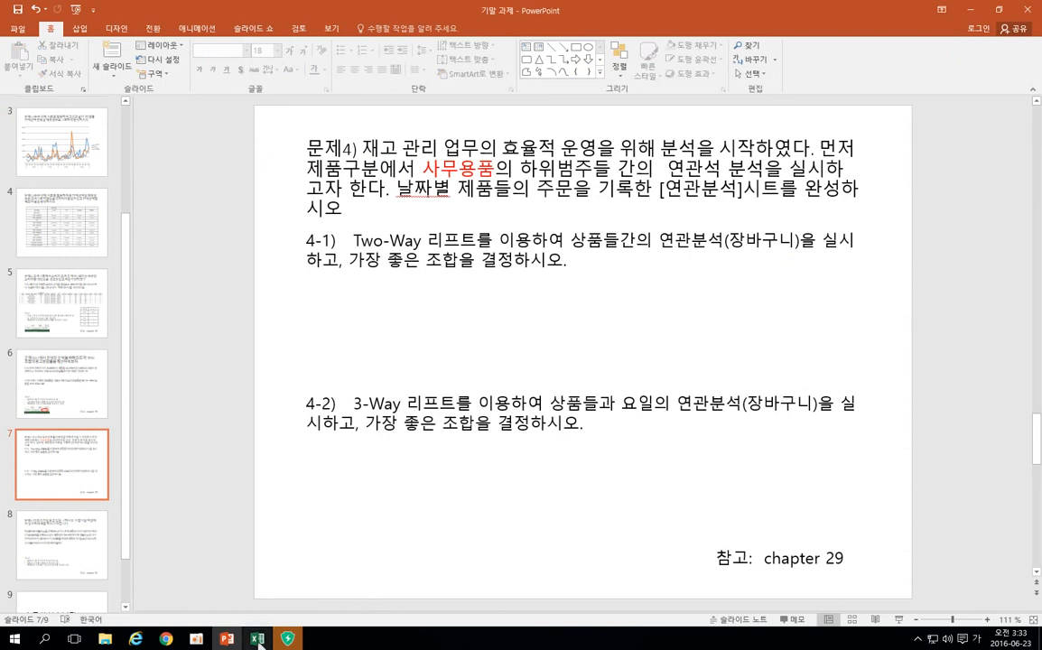
mouse_move(258, 643)
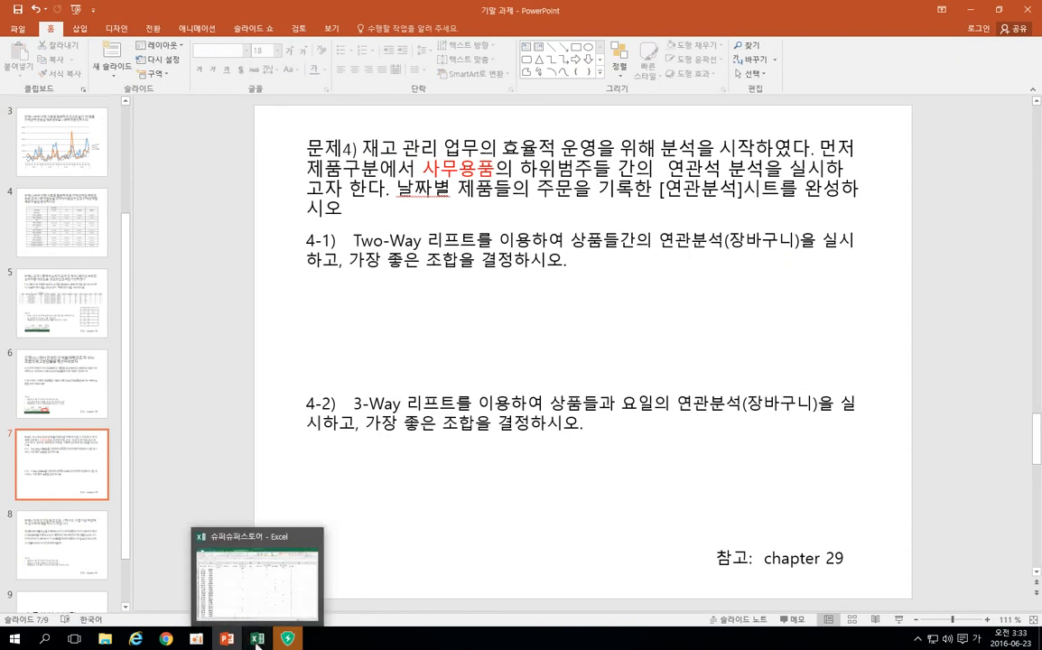
left_click(226, 570)
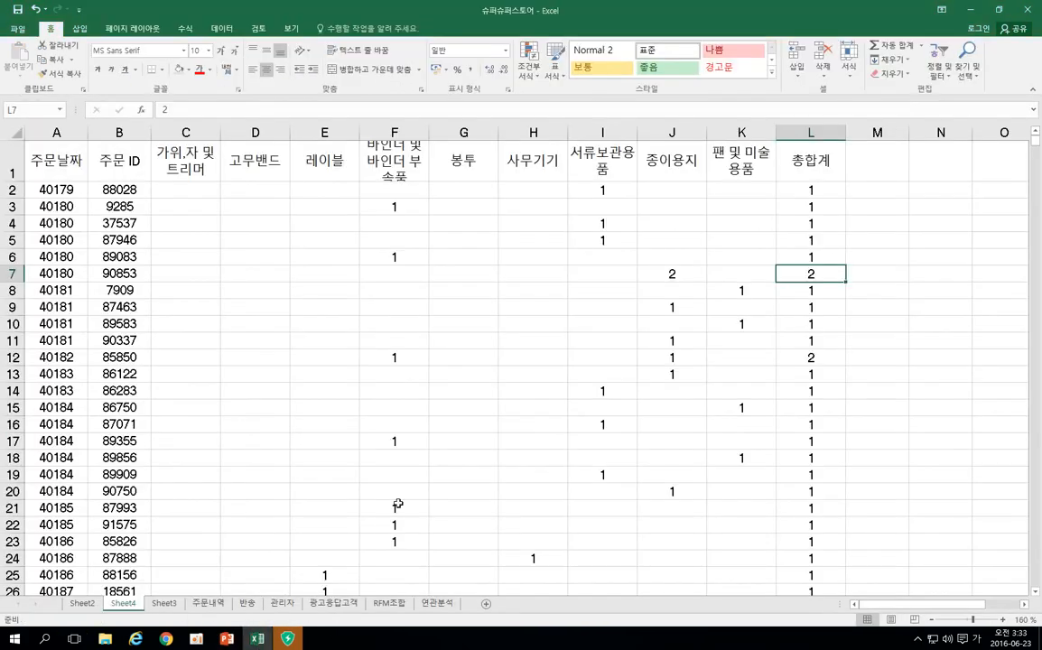
left_click(194, 191)
left_click(262, 192)
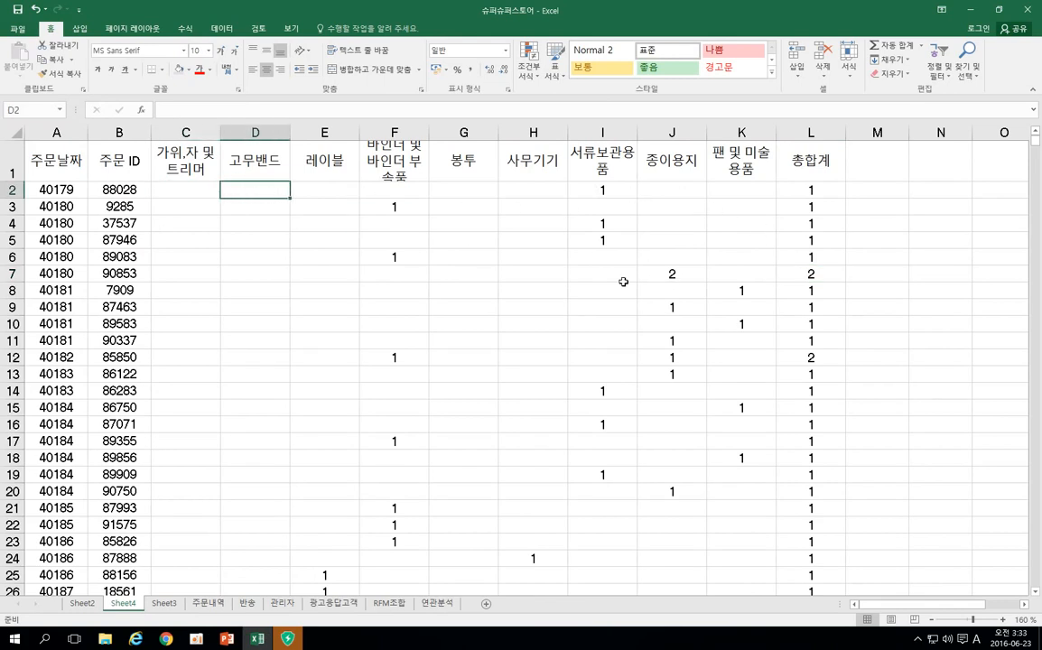
left_click(176, 190)
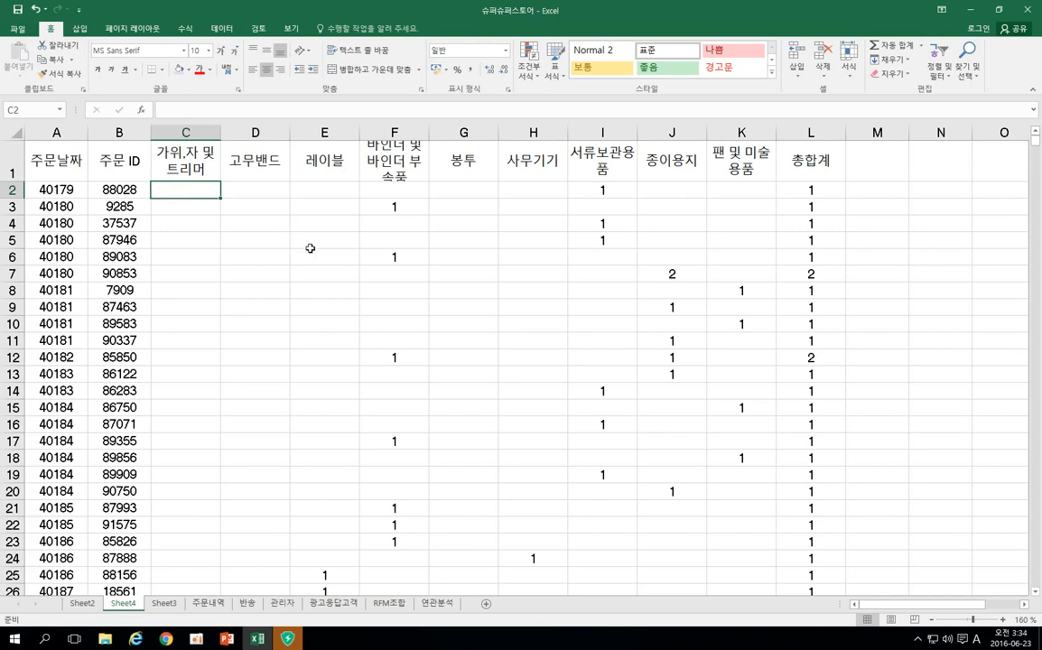
left_click_drag(174, 194, 741, 191)
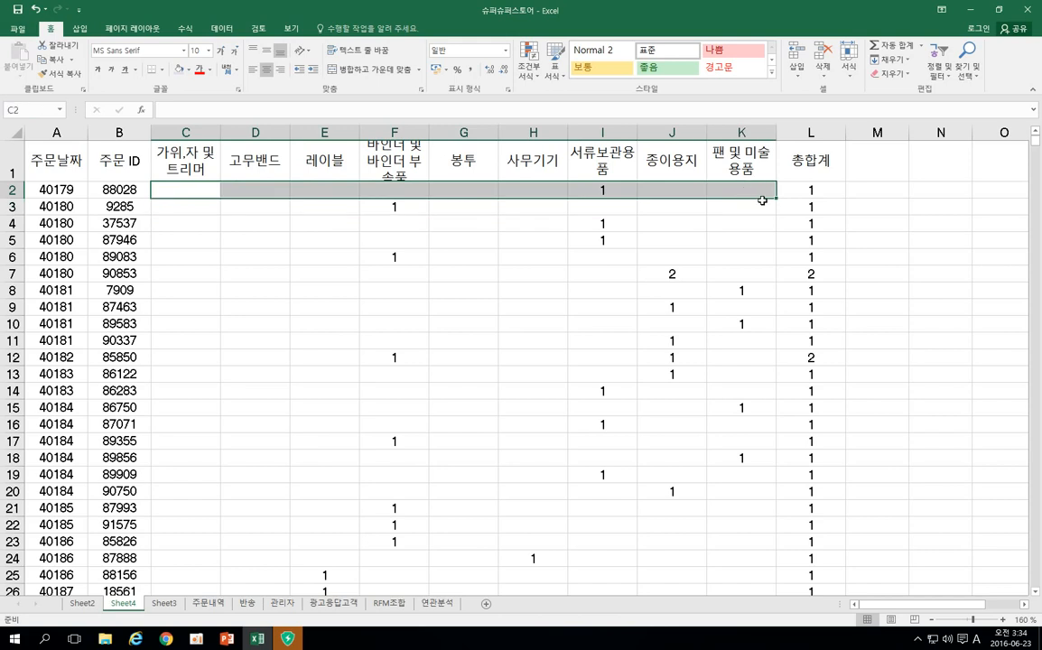
Select the order data in columns A to L from row 2 to row 4192, excluding the 총합계 row
left_click(815, 190)
key("ctrl+shift+Left")
key("ctrl+shift+Left")
key("ctrl+shift+Left")
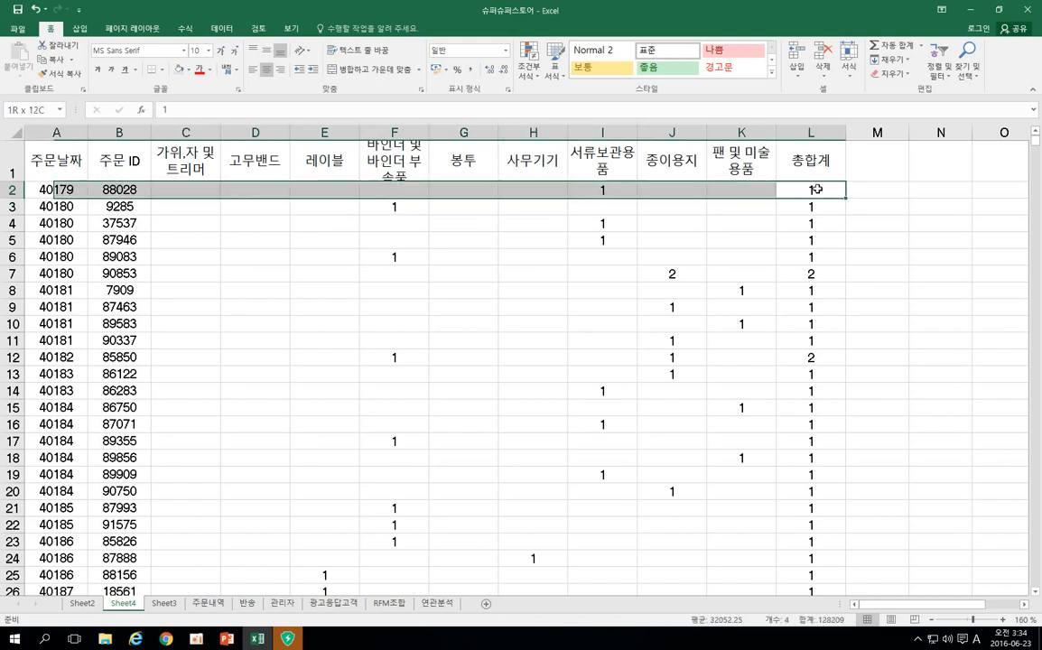
key("ctrl+shift+Down")
key("ctrl+shift+Down")
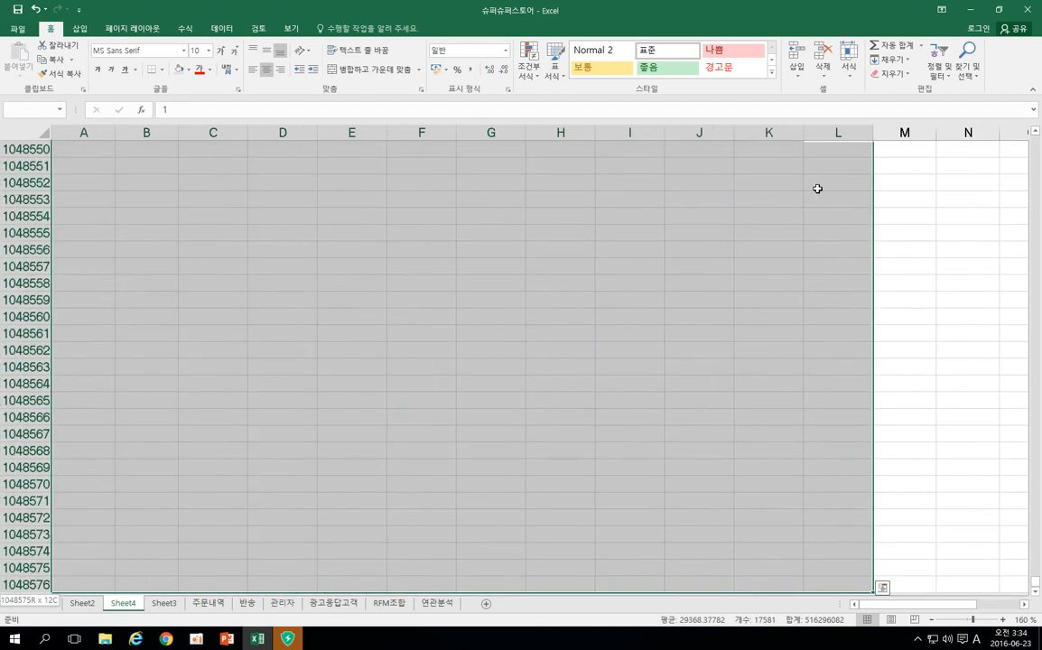
key("ctrl+shift+Up")
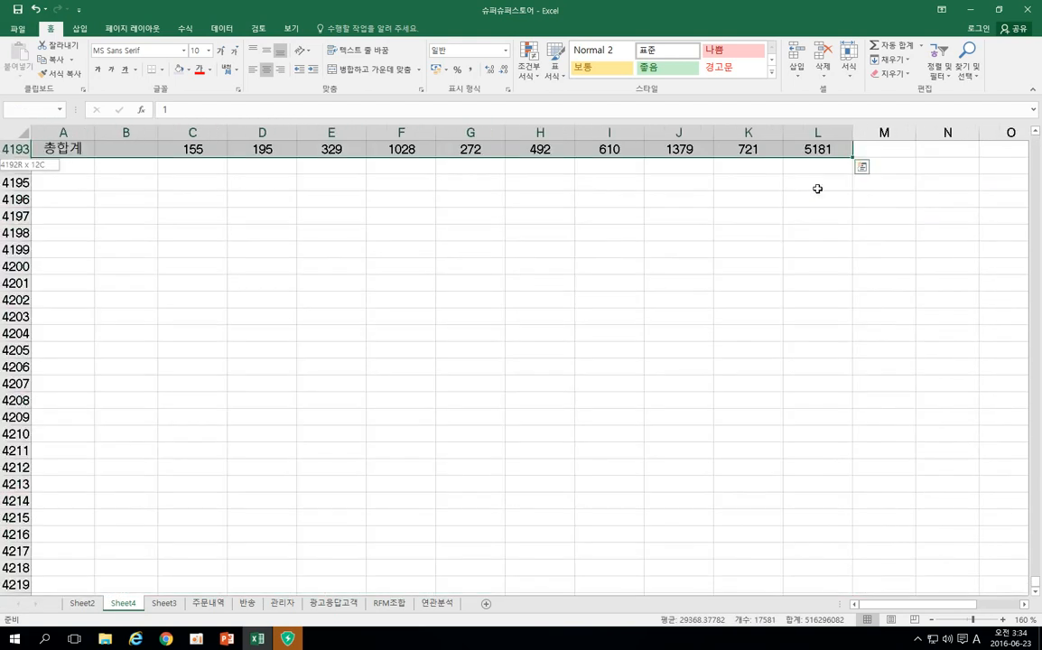
key("shift+Up")
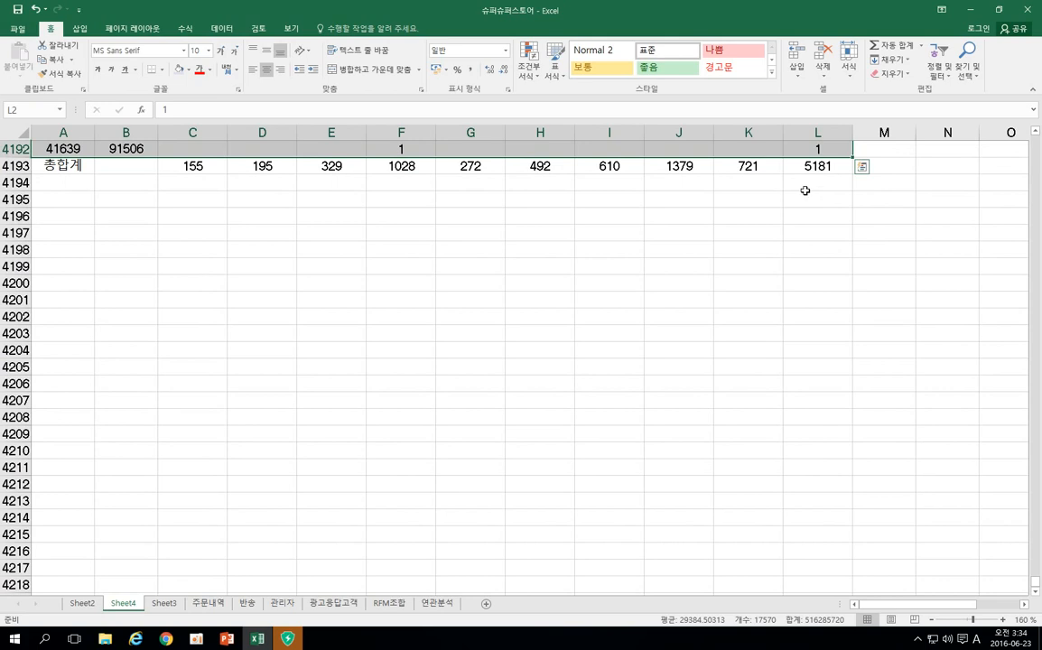
scroll(577, 390, "up", 13)
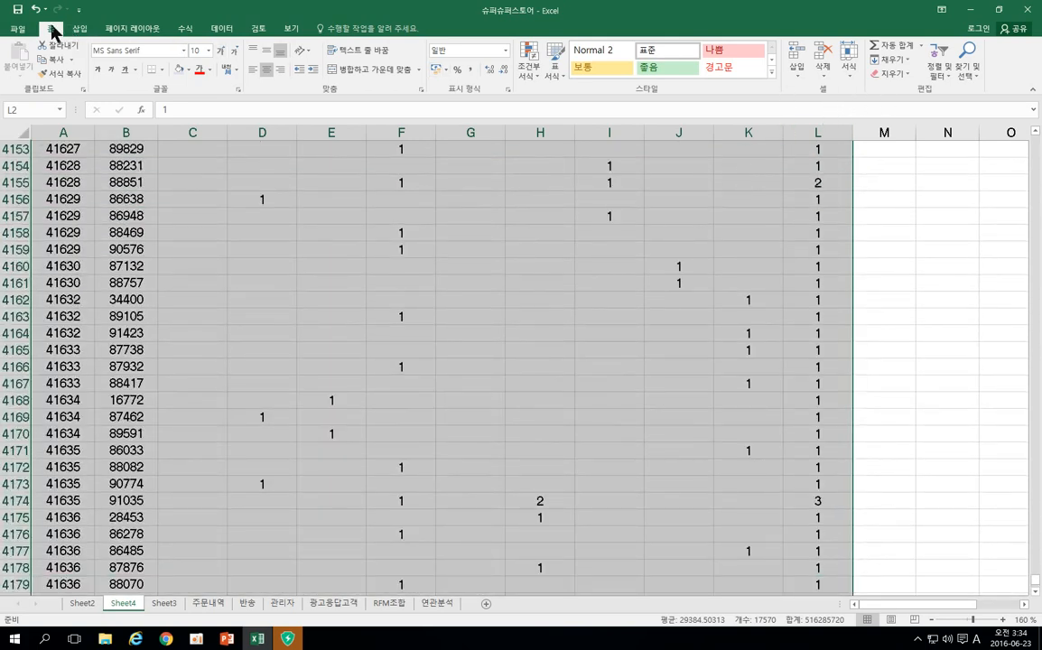
Select only the blank cells (빈 셀) within the selected order data and fill them all with 0
left_click(973, 75)
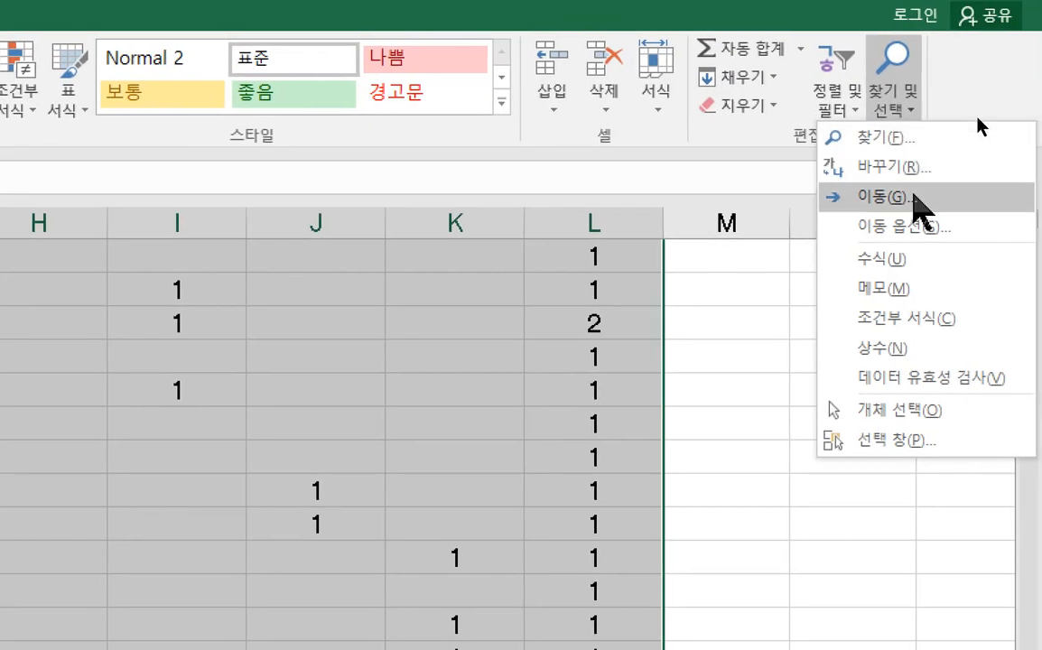
left_click(914, 197)
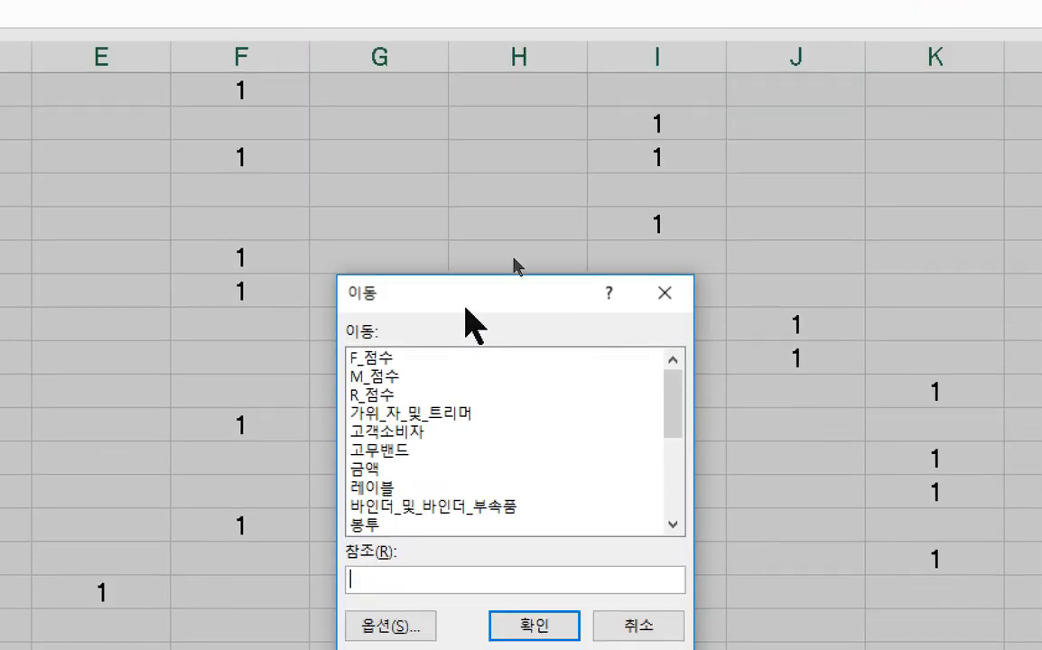
left_click_drag(457, 297, 420, 199)
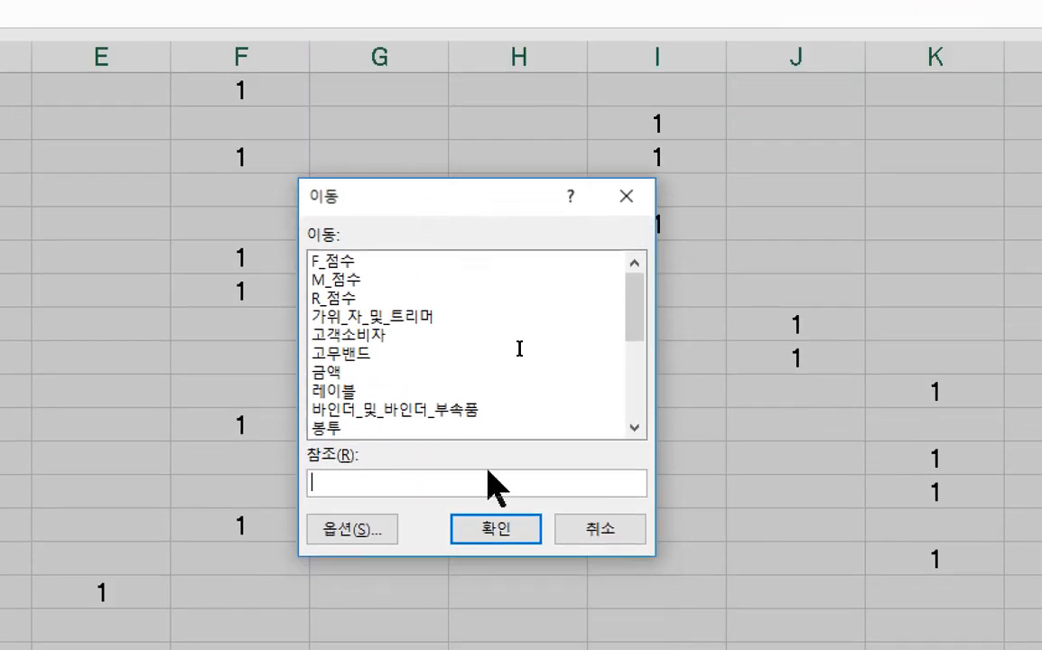
left_click(376, 531)
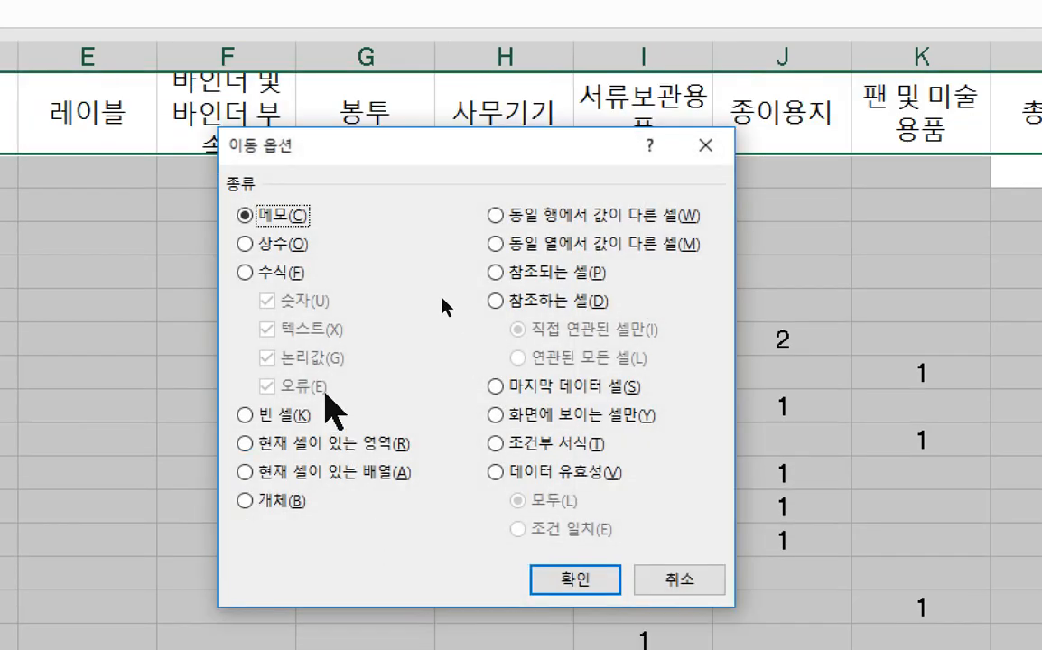
left_click(261, 415)
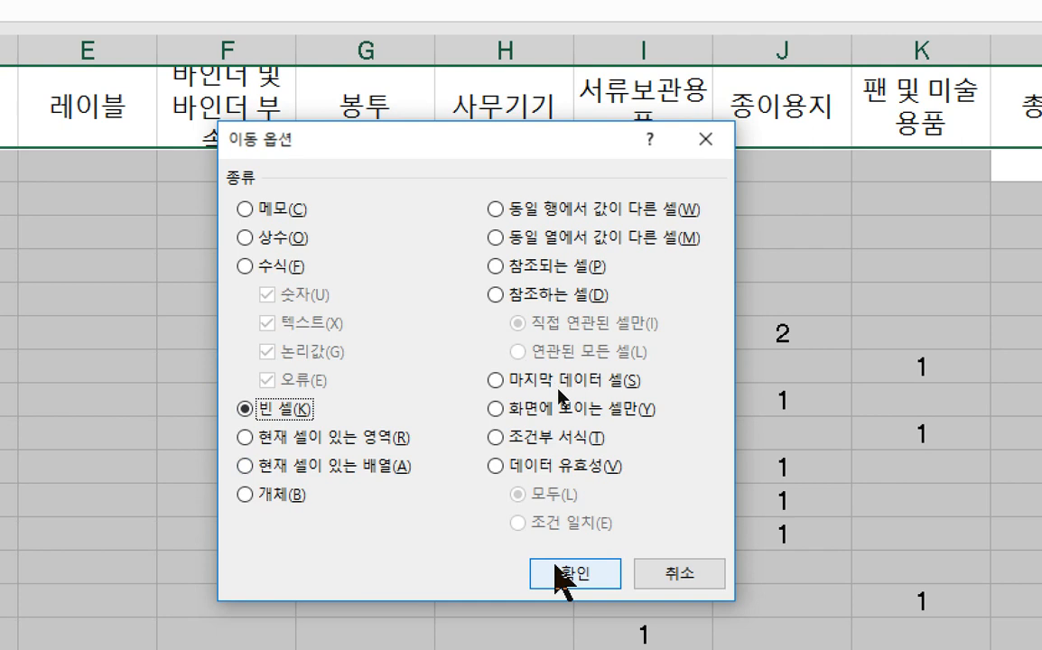
left_click(557, 572)
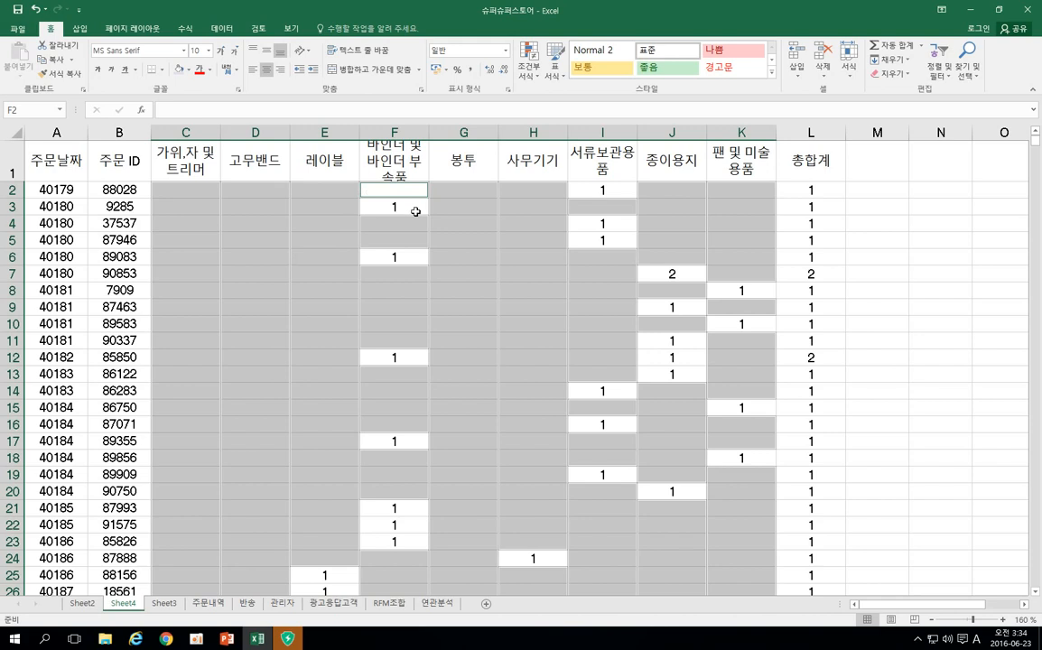
type("0")
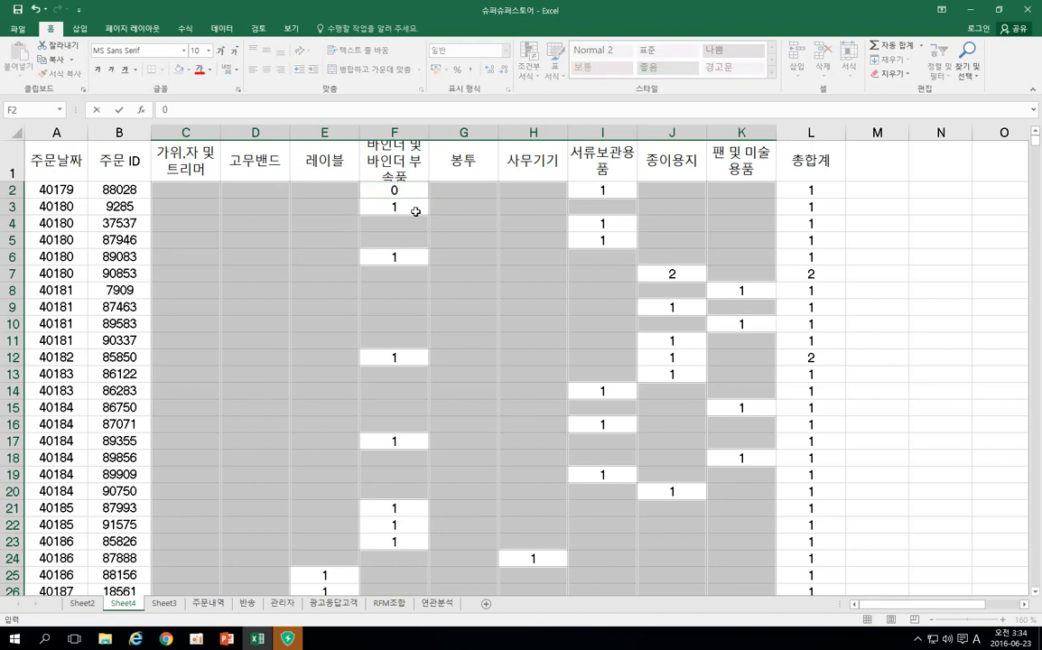
key("ctrl+Return")
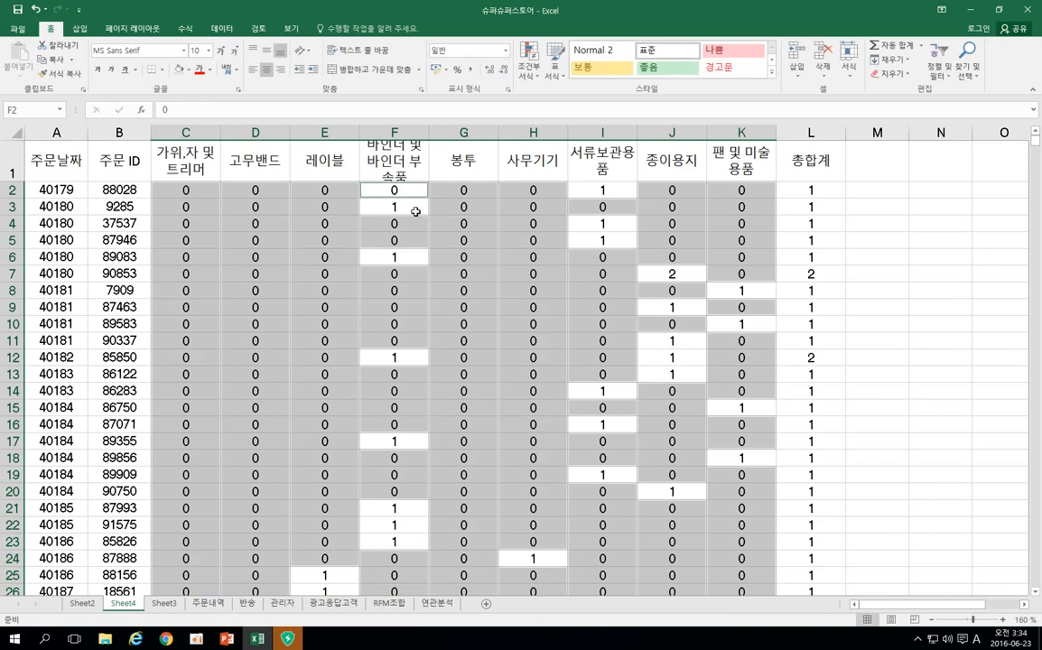
left_click(421, 290)
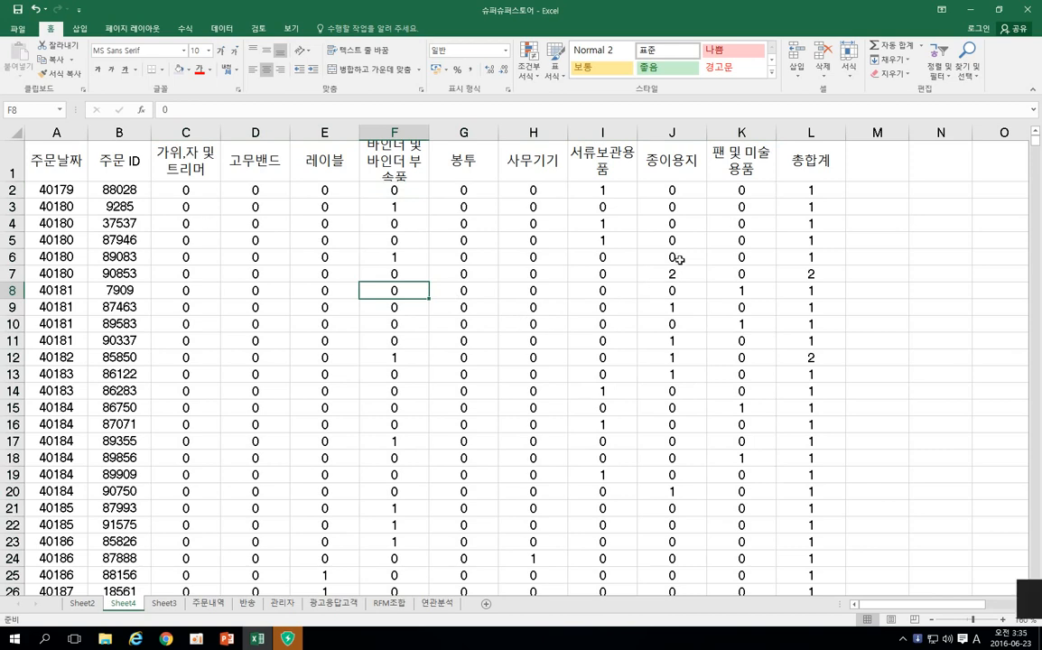
Replace every 2 with 1 in the subcategory columns C to K, from the headers down to row 4192
left_click_drag(180, 155, 725, 169)
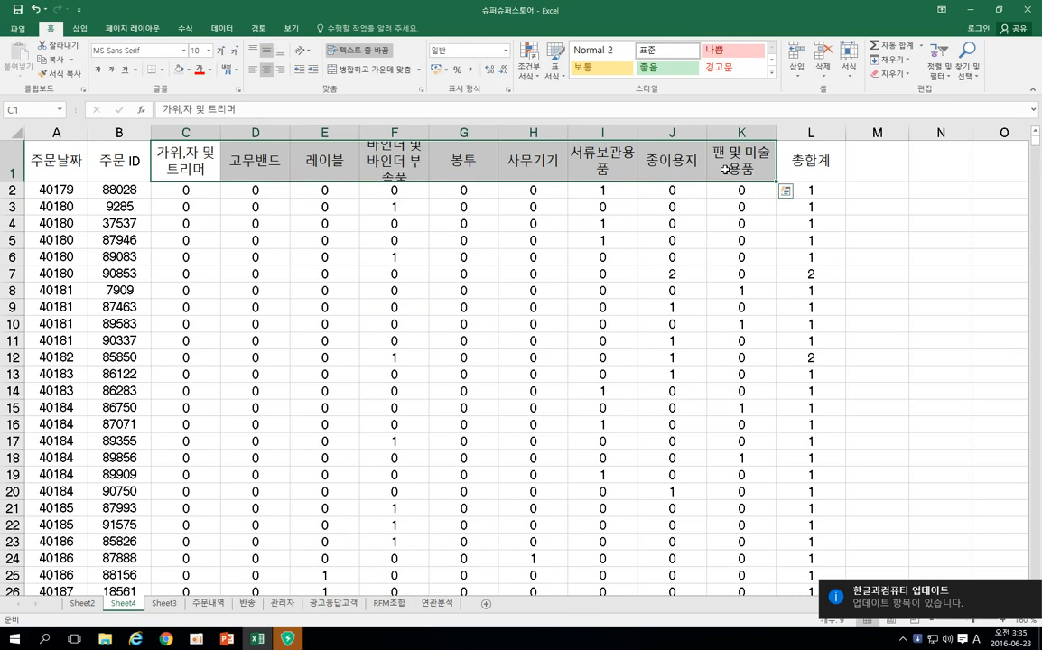
key("ctrl+shift+Down")
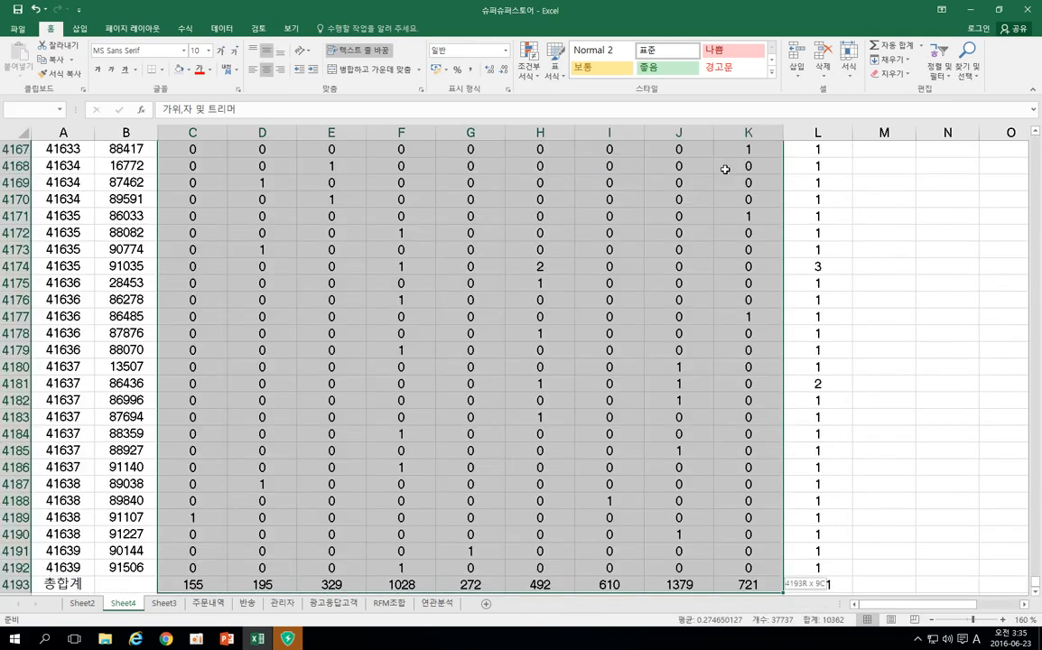
key("shift+Up")
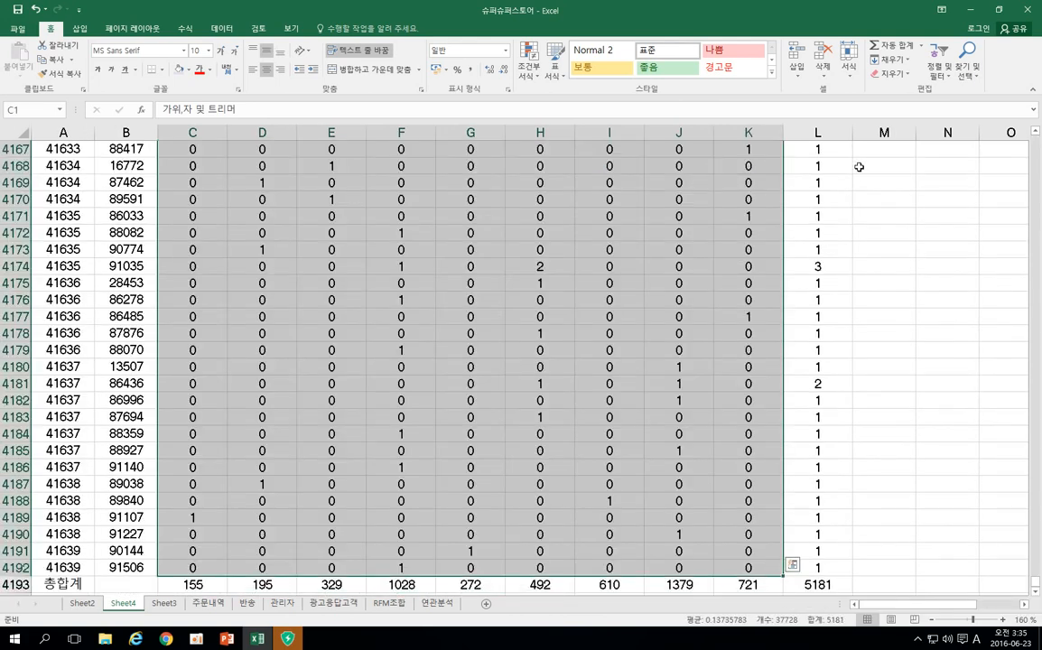
left_click(966, 69)
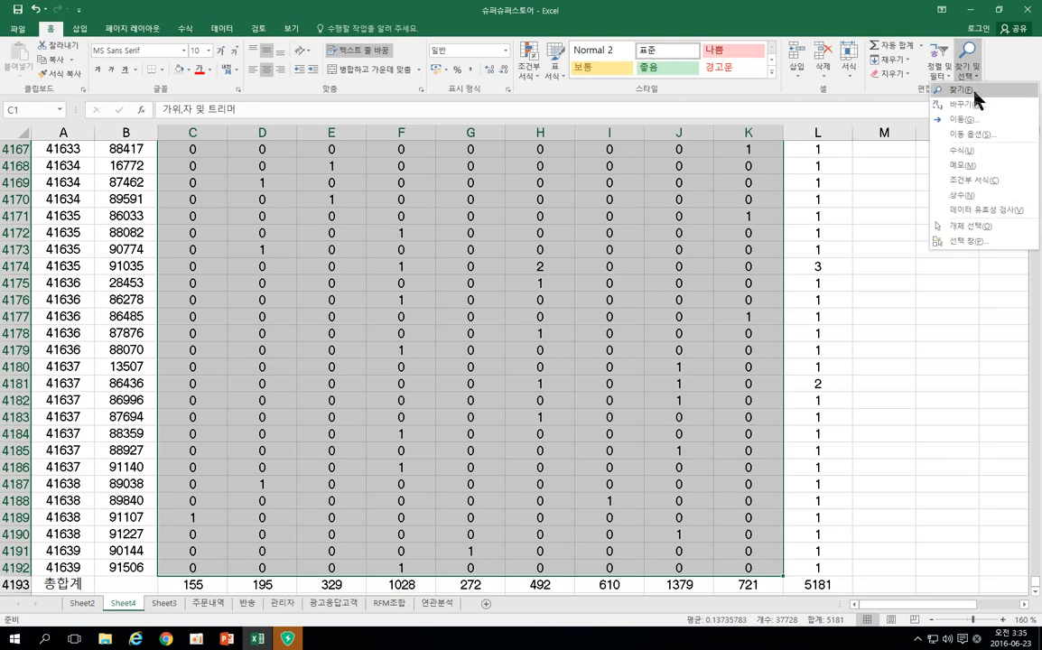
left_click(966, 105)
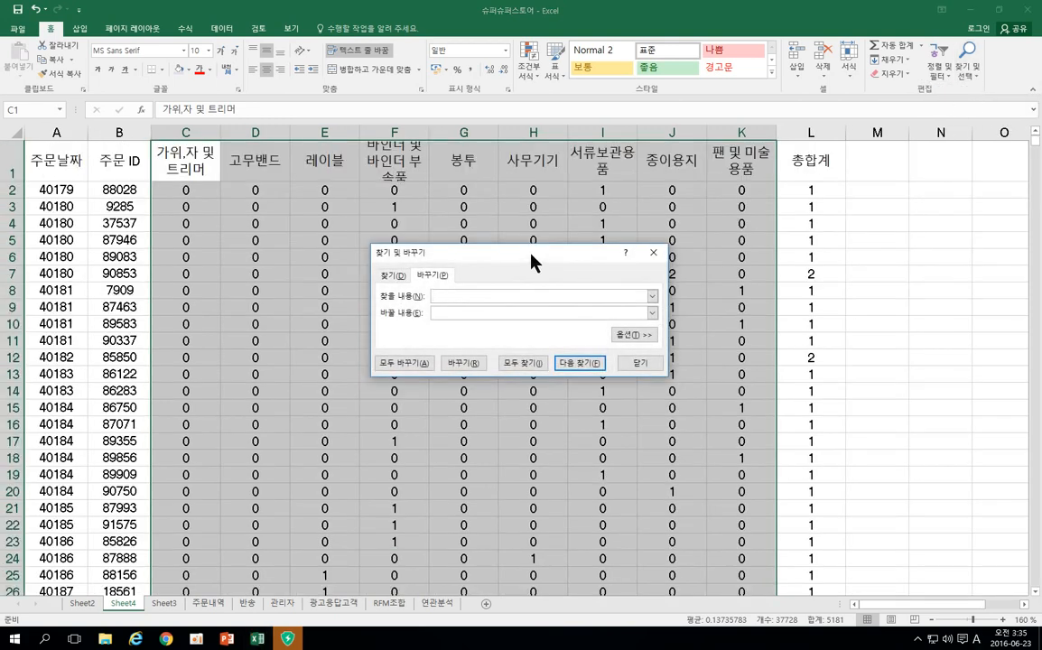
left_click_drag(531, 254, 548, 232)
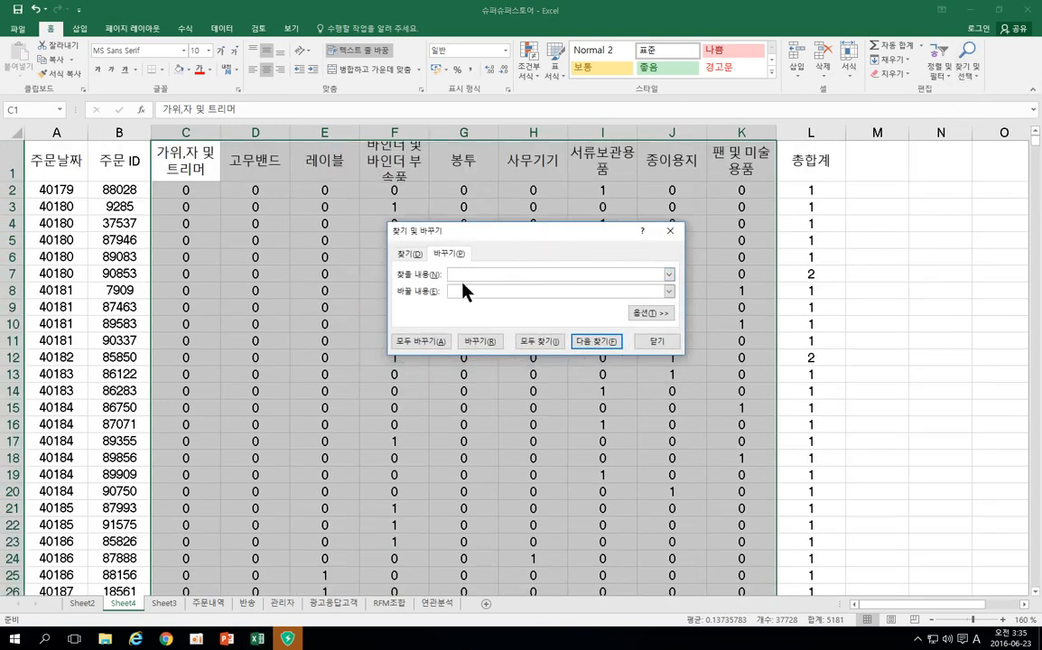
left_click(408, 256)
left_click(449, 254)
type("2")
left_click(412, 350)
left_click(511, 354)
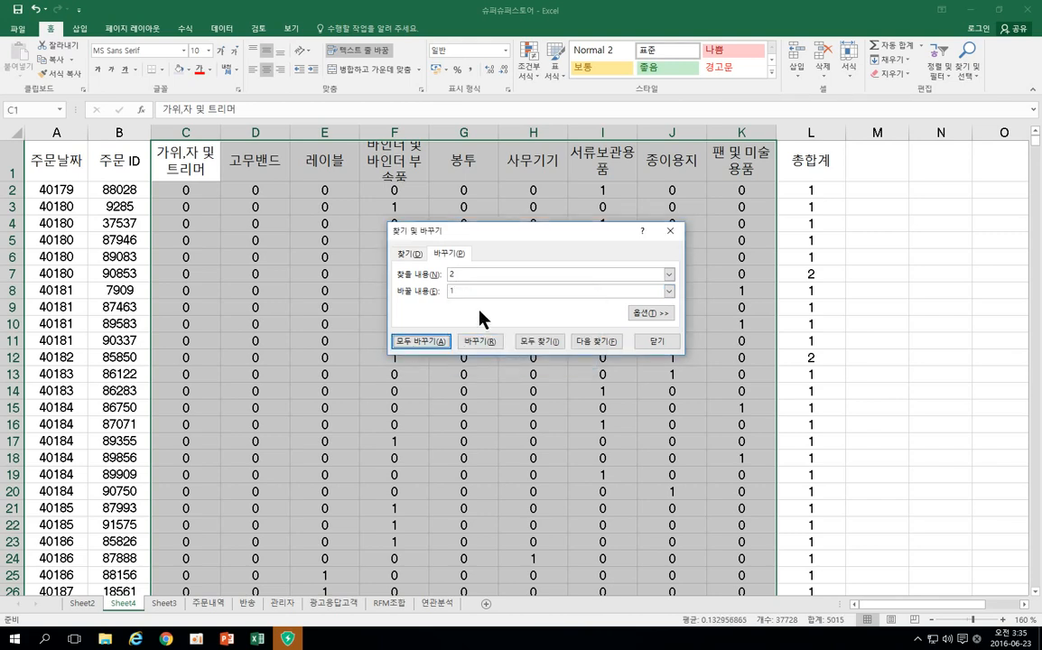
Replace every 3 with 1 in the selected subcategory columns
left_click_drag(459, 273, 440, 280)
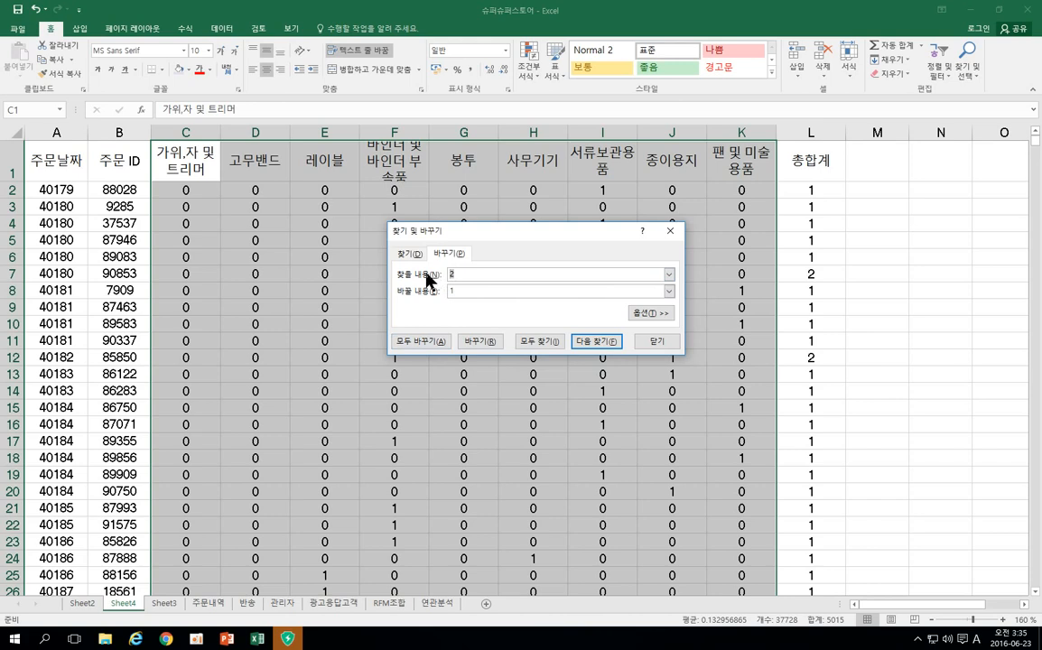
left_click(432, 343)
left_click(514, 355)
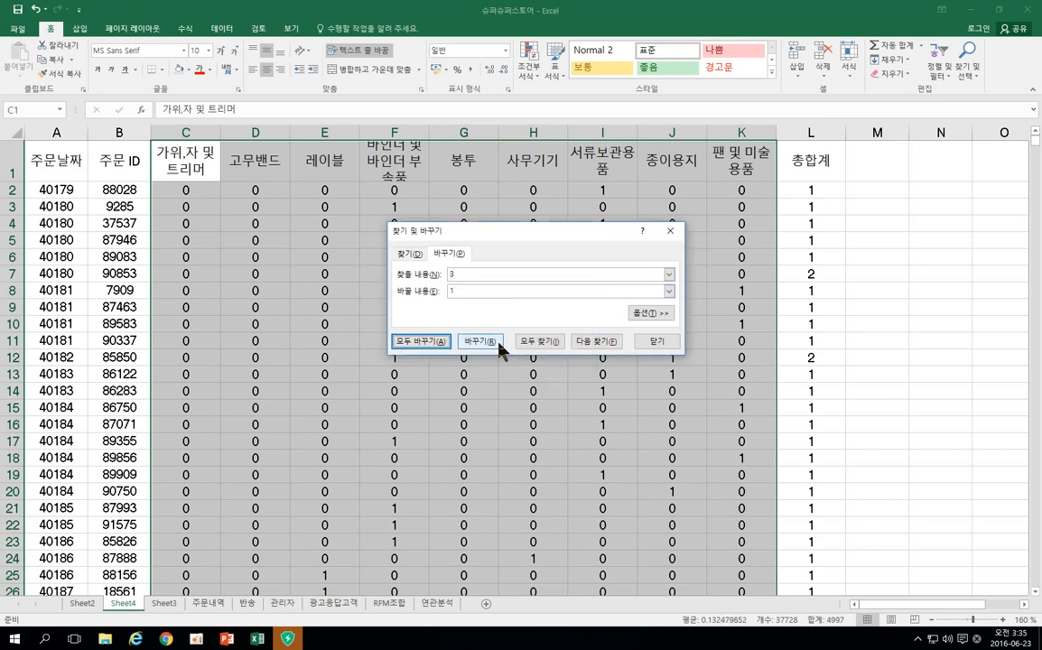
Replace every 4 with 1 in the selected subcategory columns and close the Find and Replace dialog
left_click(467, 274)
key("BackSpace")
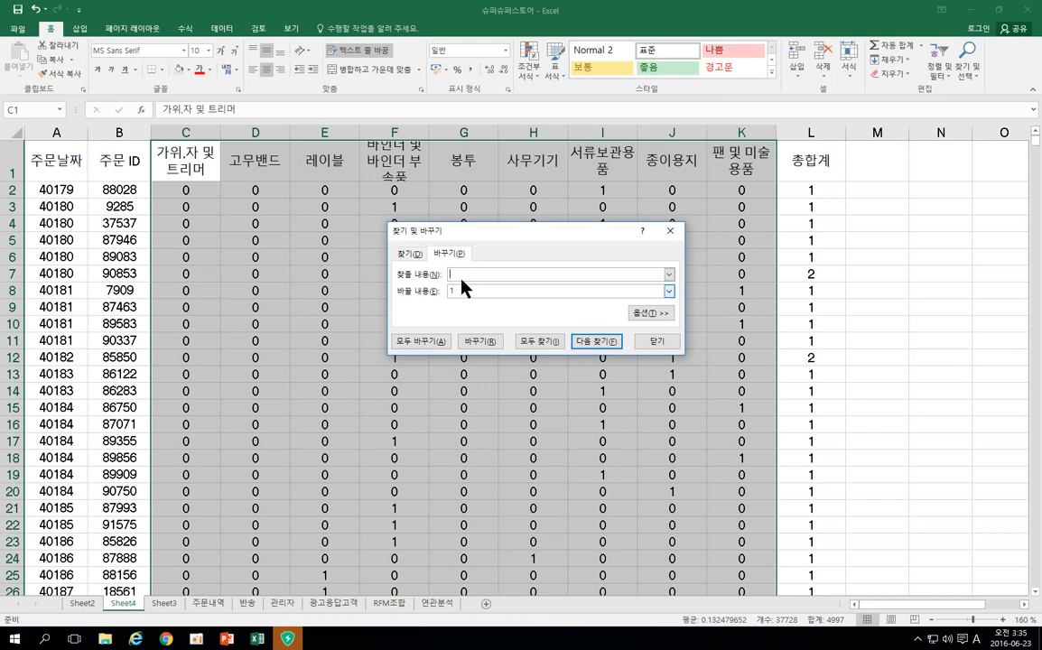
type("4")
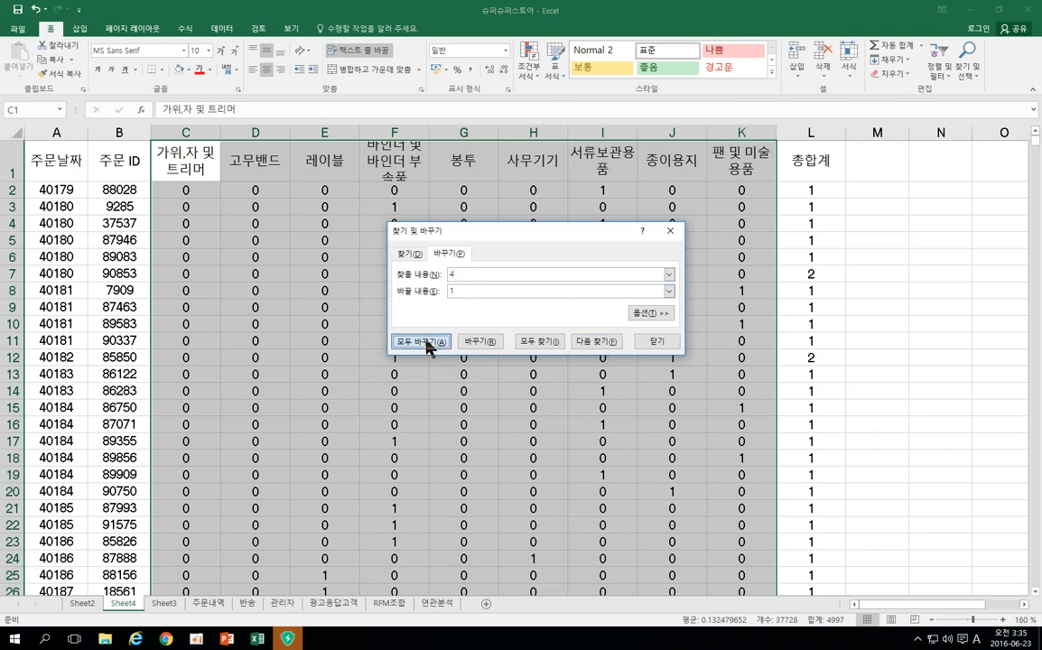
left_click(419, 341)
left_click(524, 357)
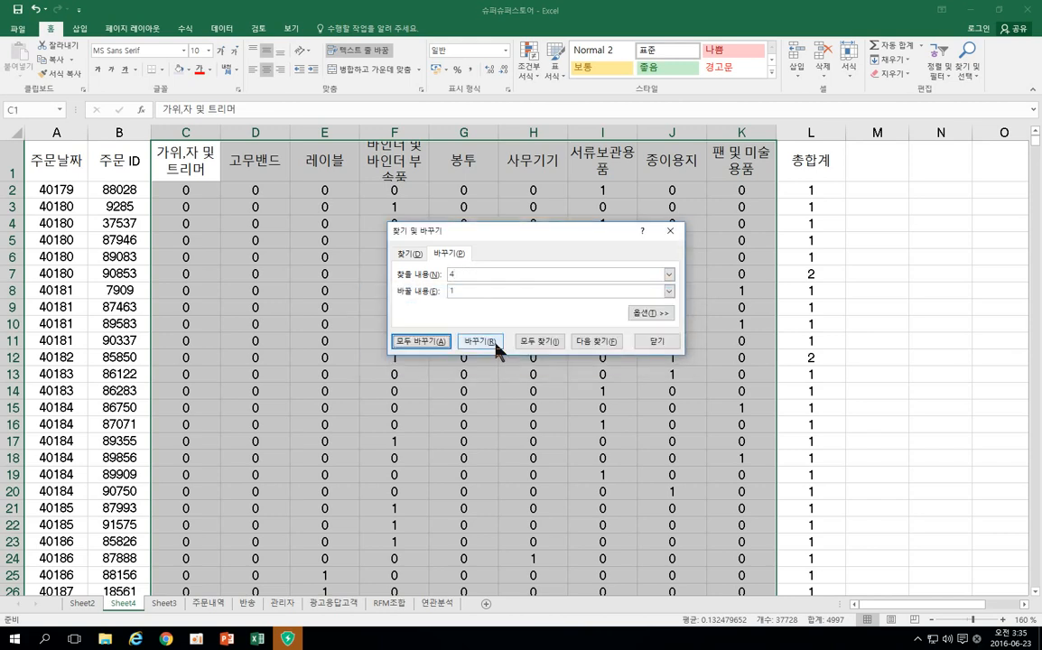
left_click(644, 347)
left_click(393, 274)
left_click_drag(186, 190, 711, 194)
left_click_drag(701, 267, 704, 523)
left_click(866, 239)
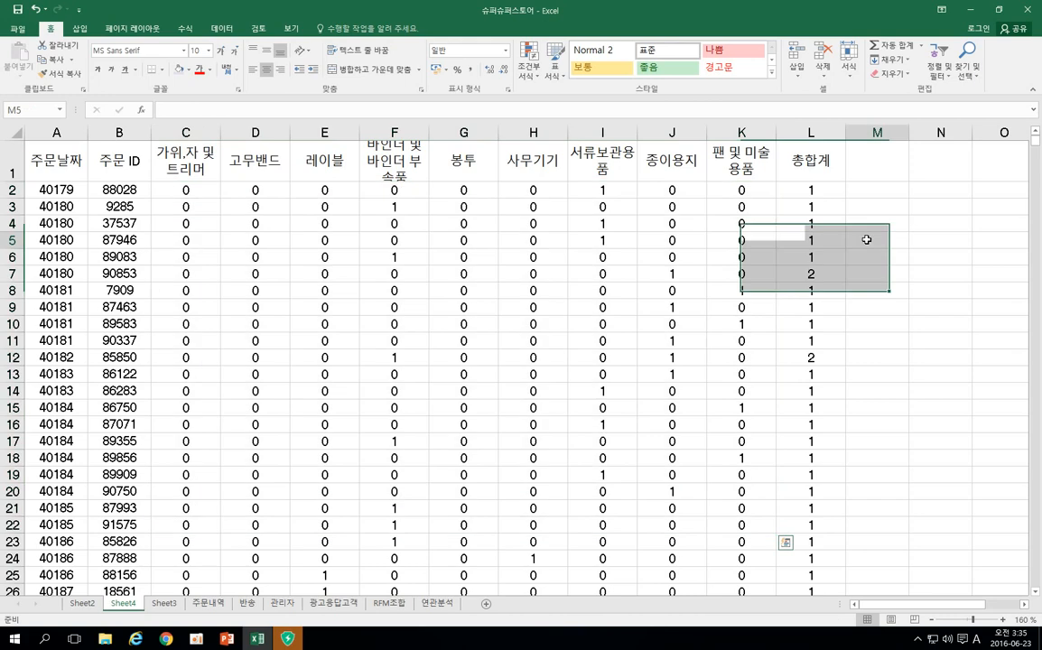
Sort the table by the 총합계 column in descending order
left_click(810, 133)
left_click(810, 161)
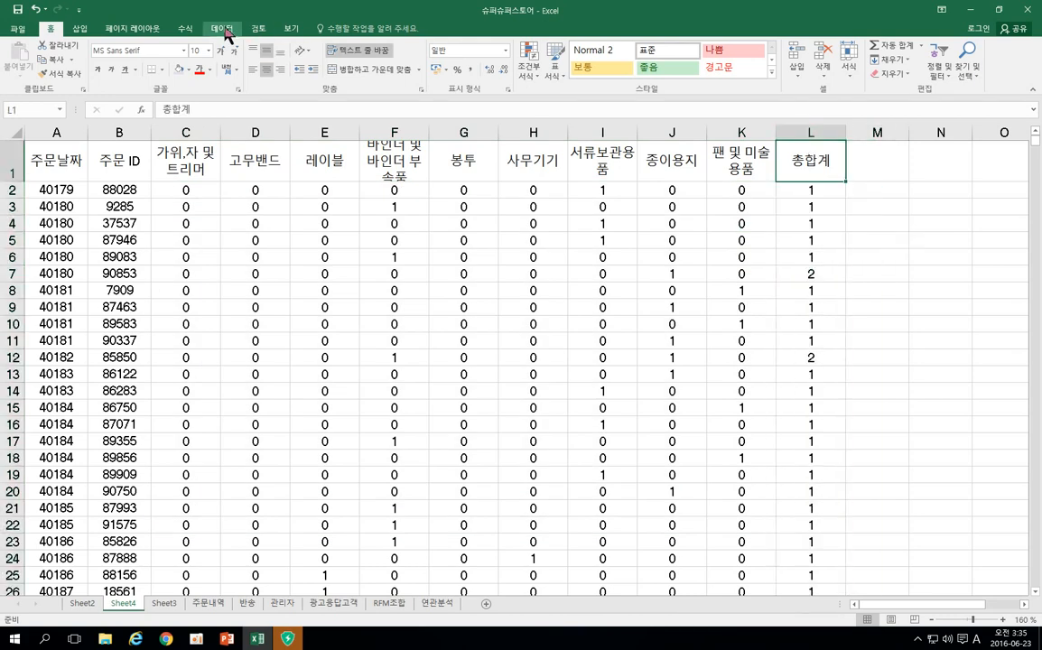
left_click(228, 32)
left_click(369, 69)
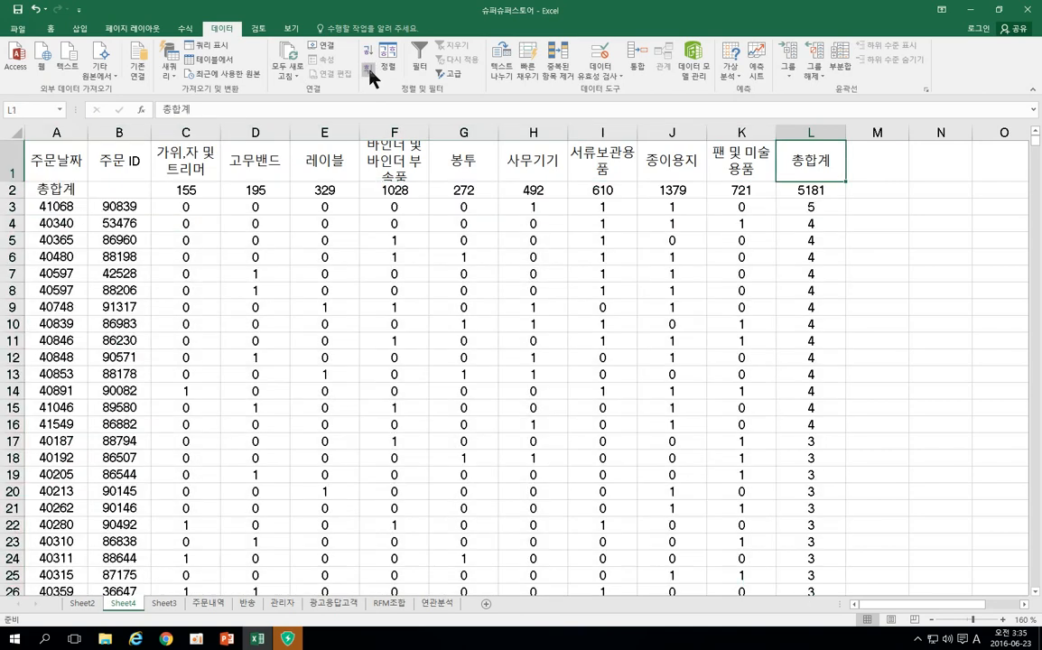
Delete the 총합계 grand total row in row 2 of the sorted table
left_click(13, 189)
right_click(15, 190)
left_click(50, 290)
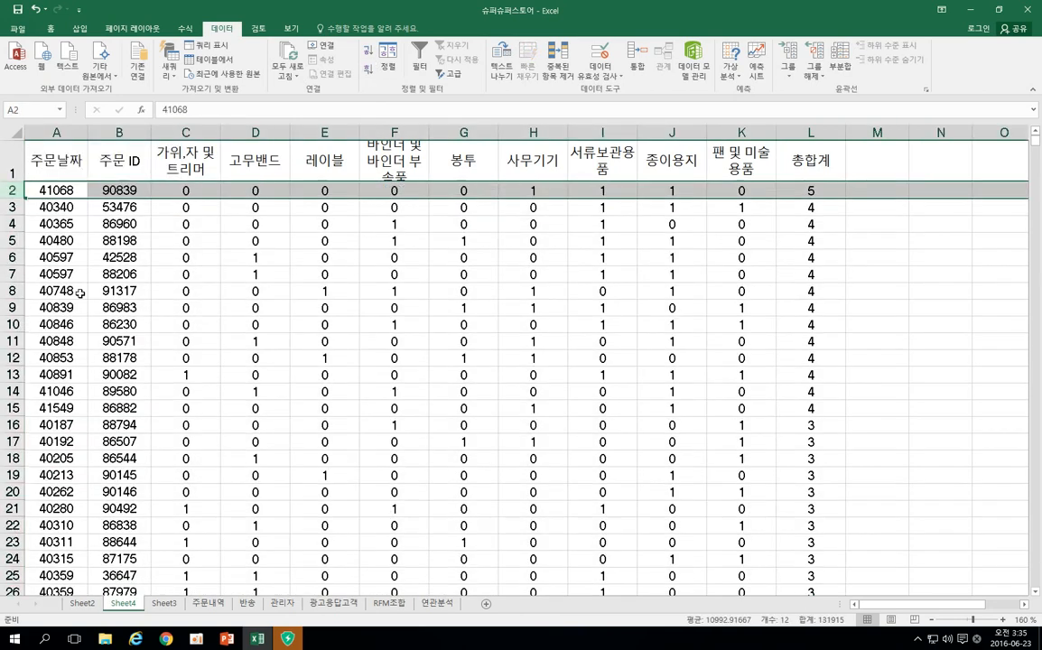
left_click(316, 255)
Examine the sorted order table, and compare it with the headers A2:K2 and daily data on the 연관분석 sheet
left_click(799, 164)
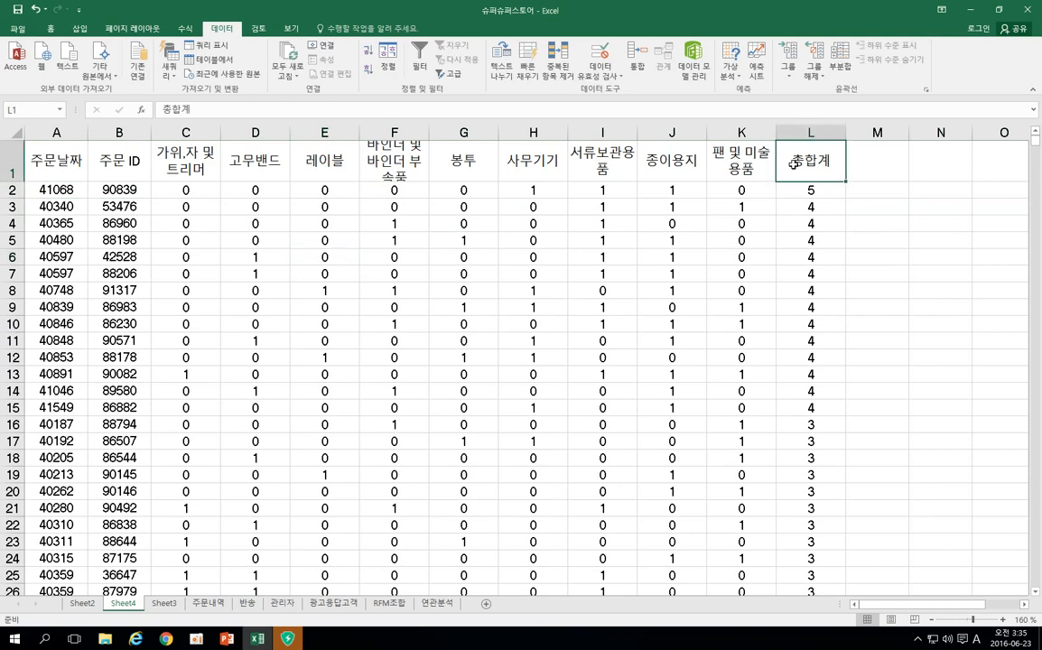
left_click(56, 189)
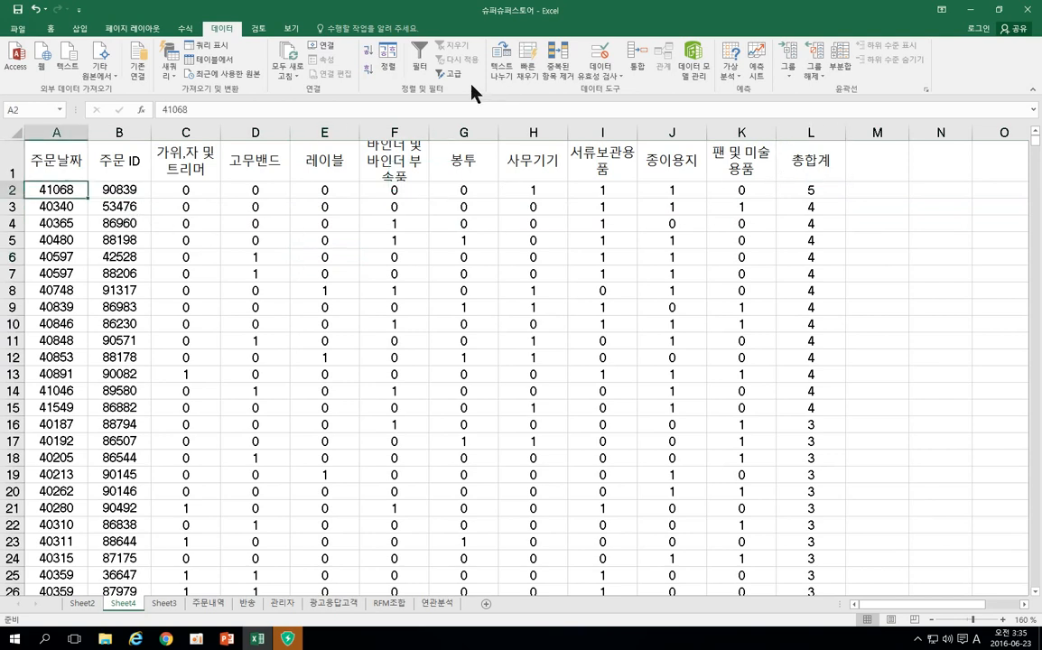
left_click(815, 172)
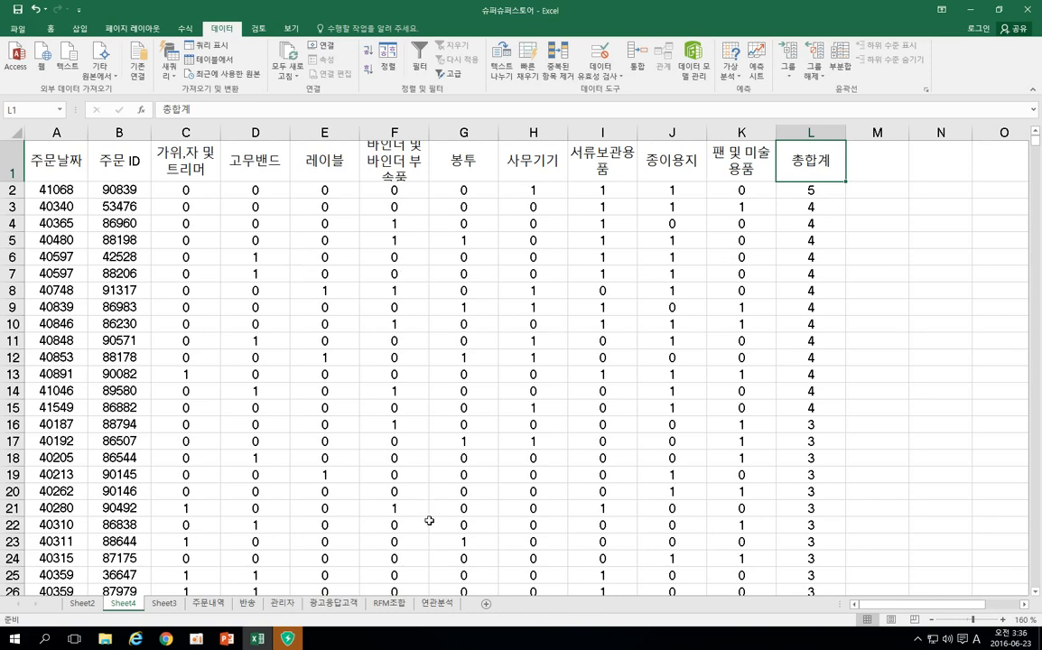
left_click(439, 604)
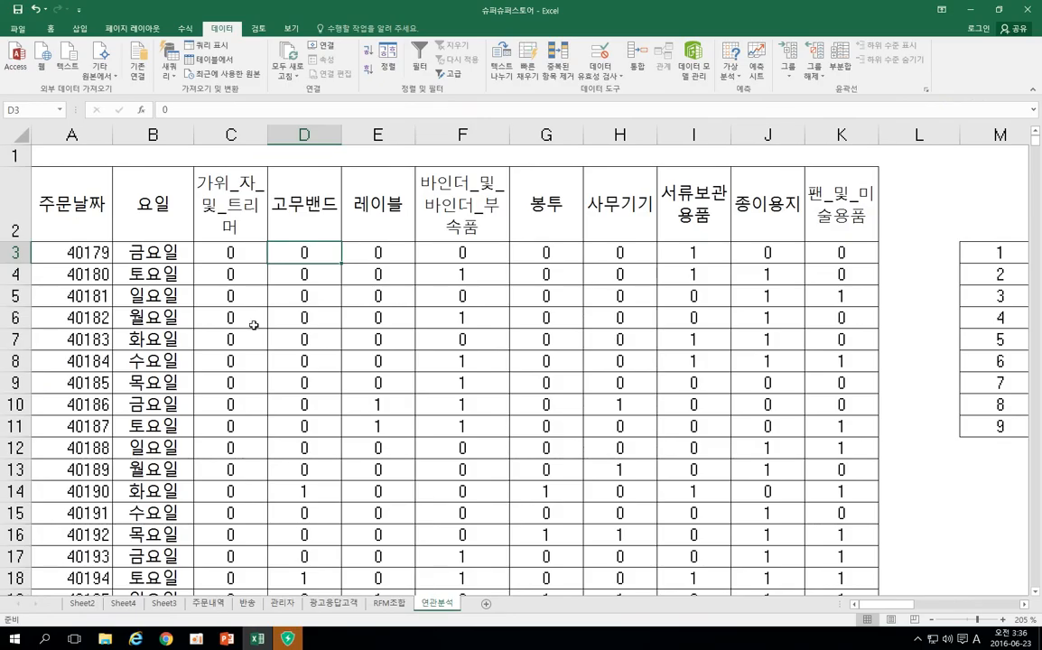
left_click_drag(72, 197, 820, 225)
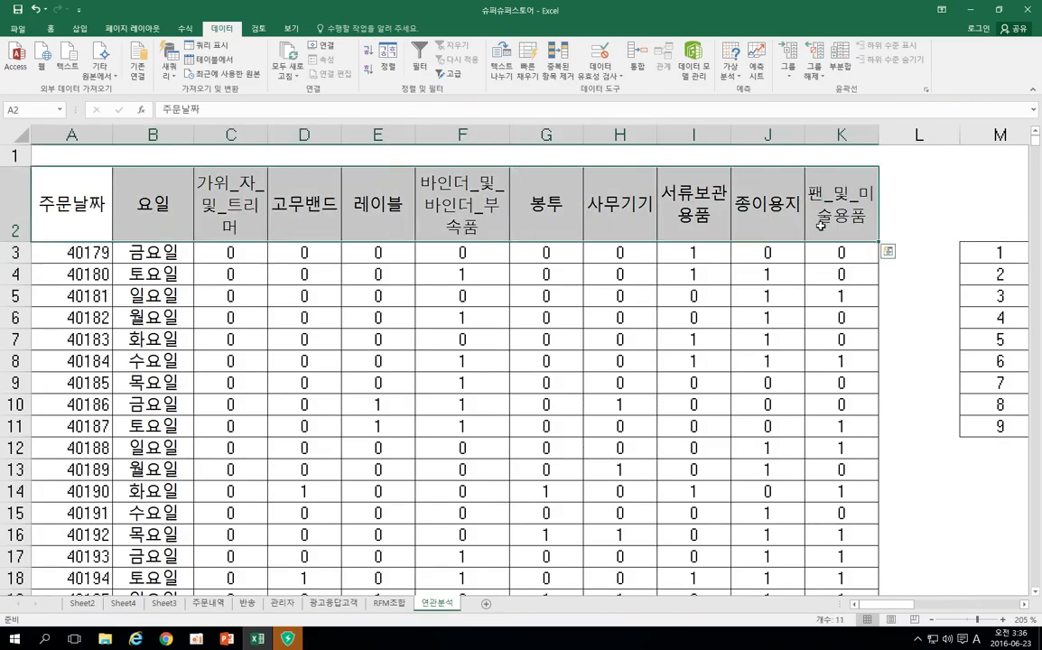
left_click(325, 314)
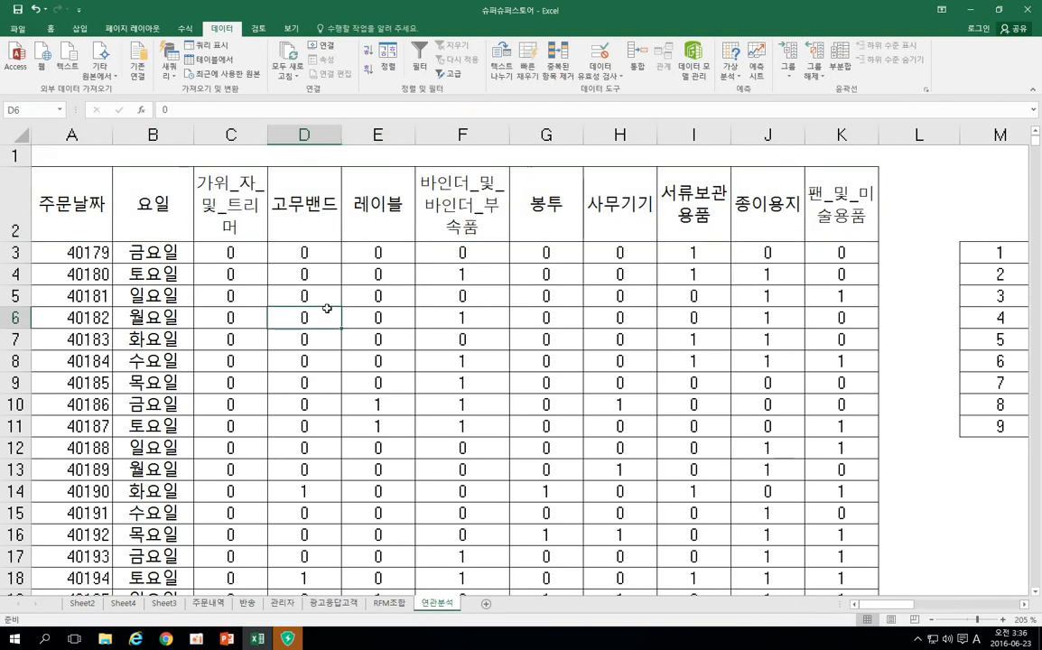